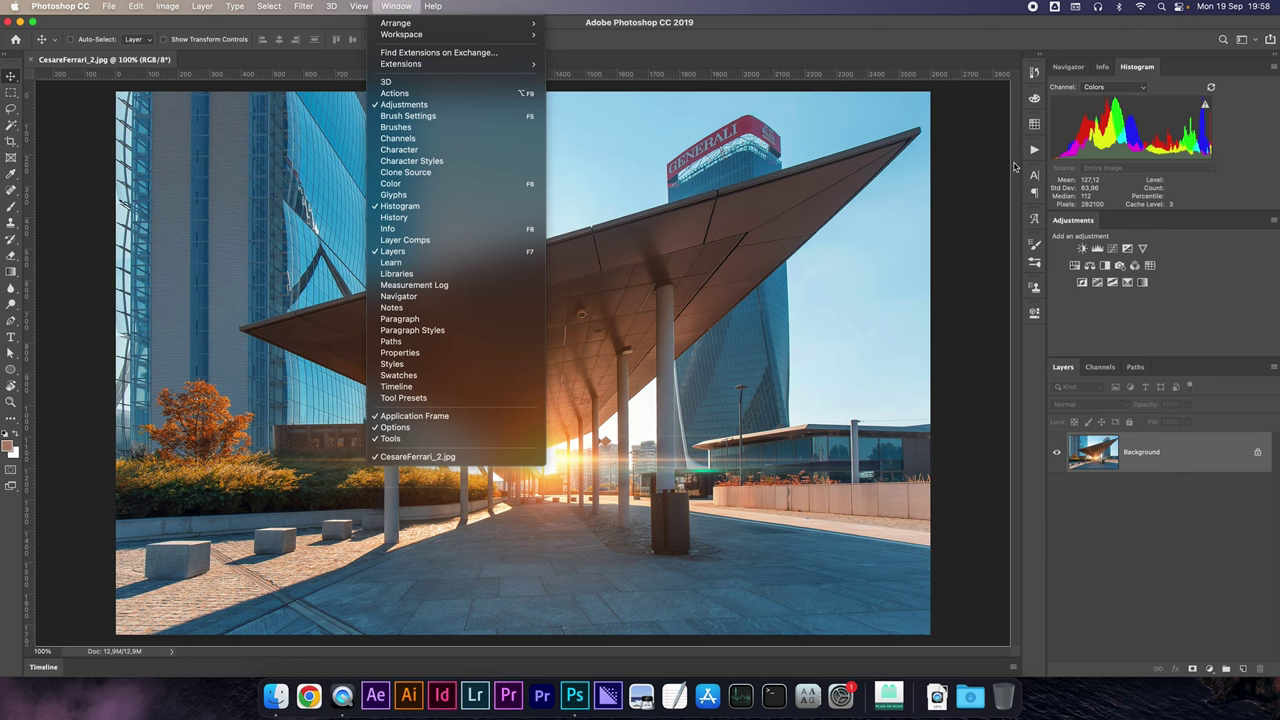
Step: Detach the Histogram panel and float it over the upper part of the image
click(1139, 75)
drag(1139, 75, 920, 92)
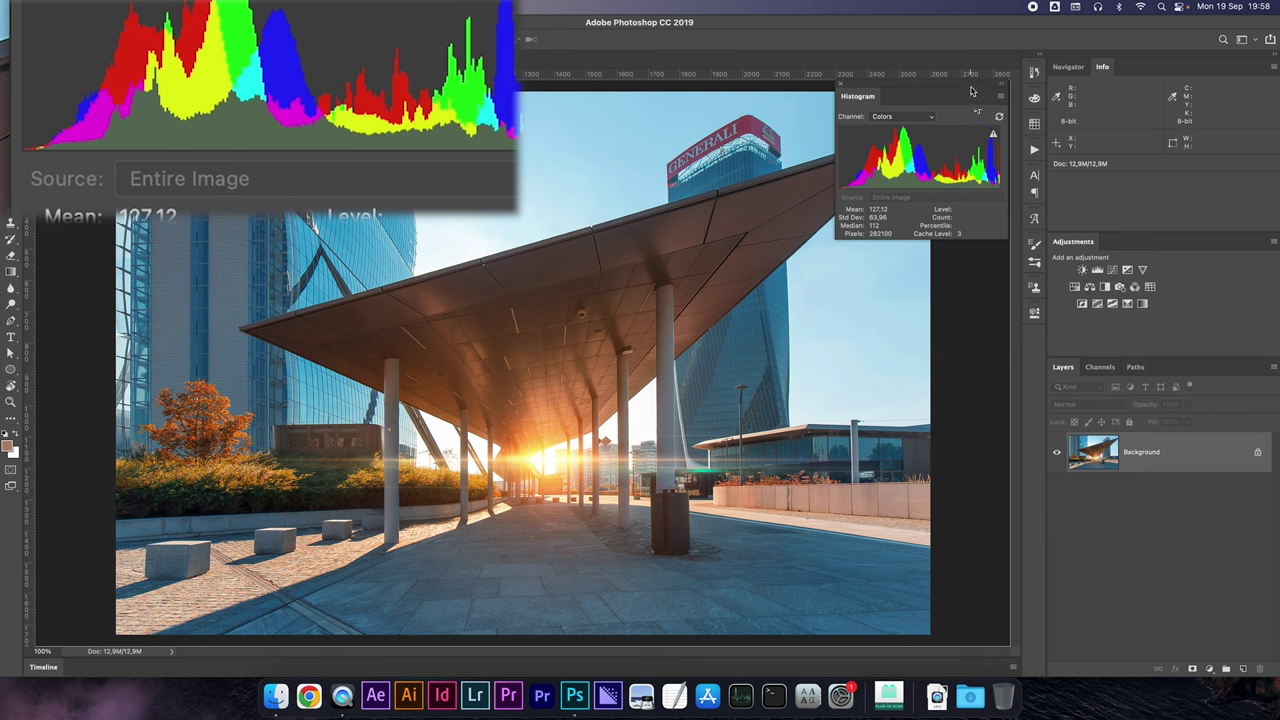
drag(966, 93, 958, 111)
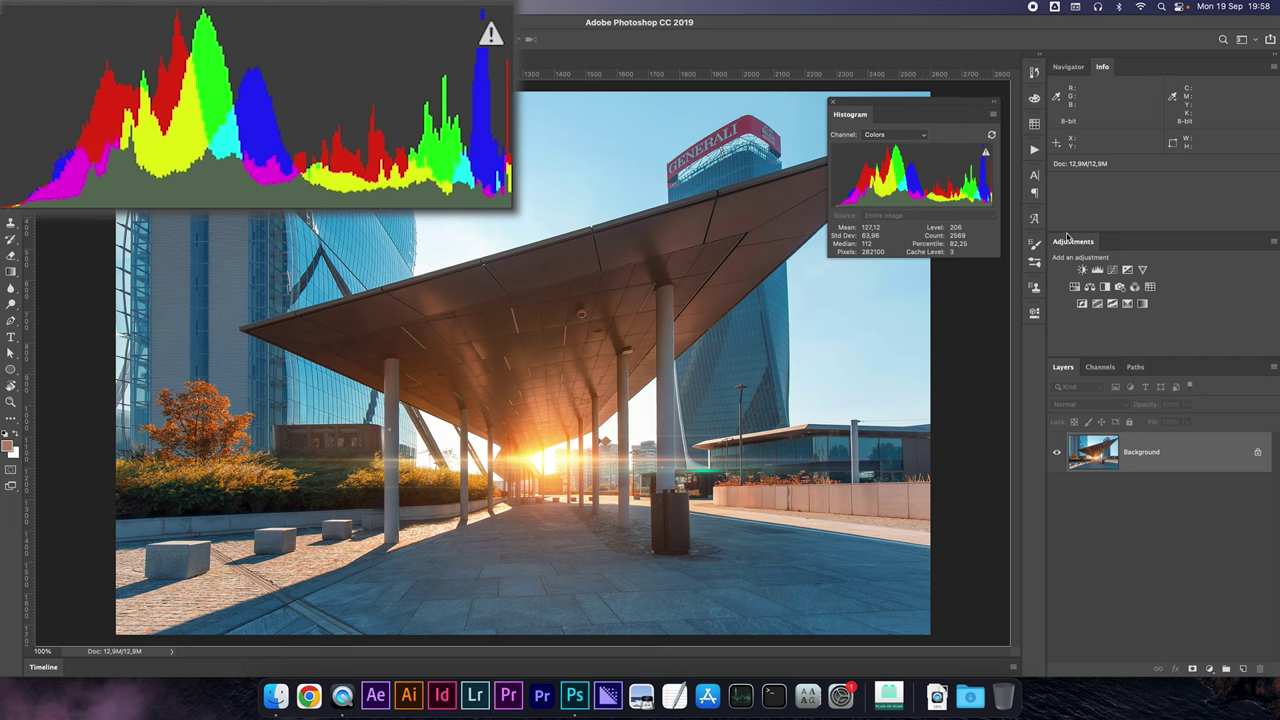
Step: Try a Black & White adjustment layer with Reds at -40 and Yellows at 191, and delete it
click(1105, 290)
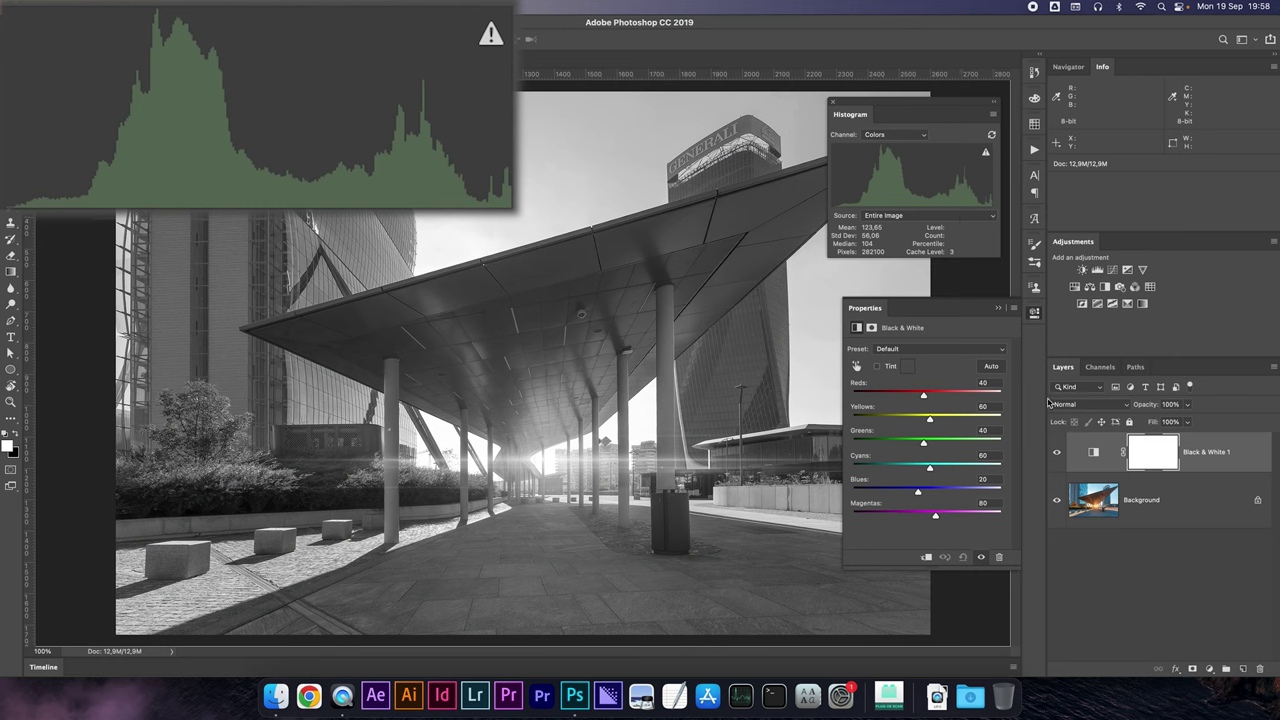
click(1057, 453)
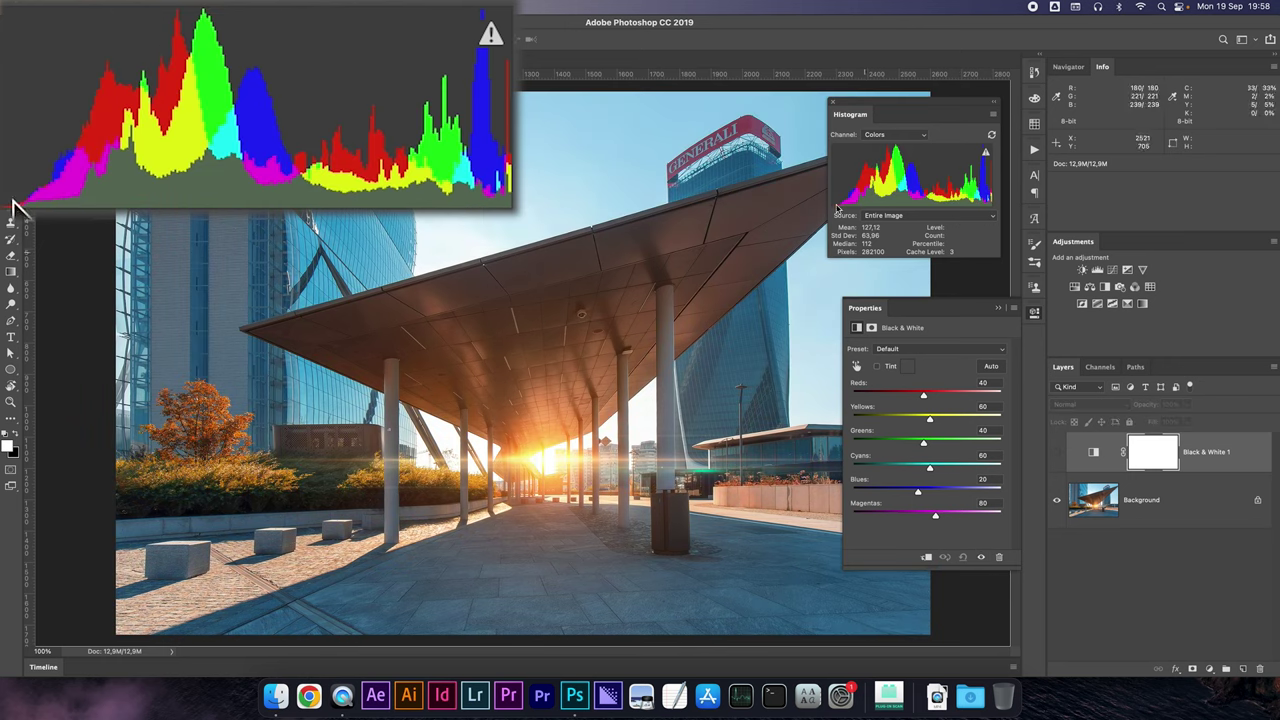
click(1056, 453)
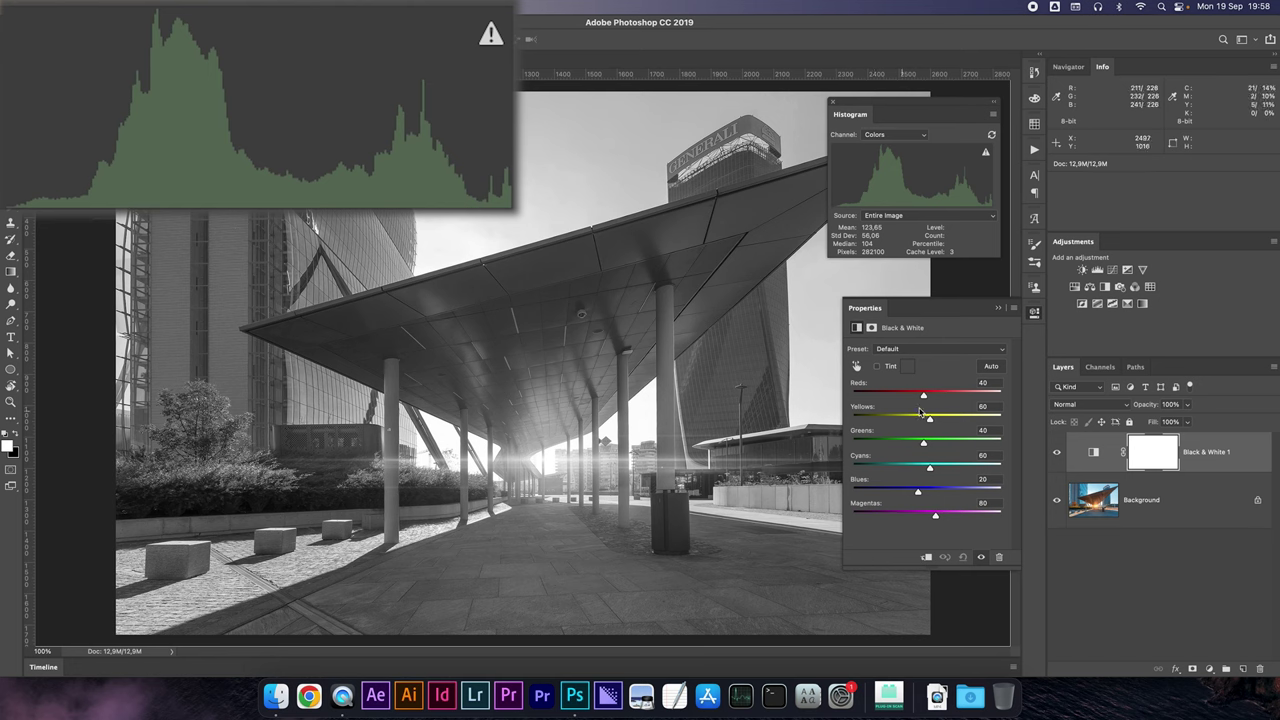
drag(930, 420, 900, 396)
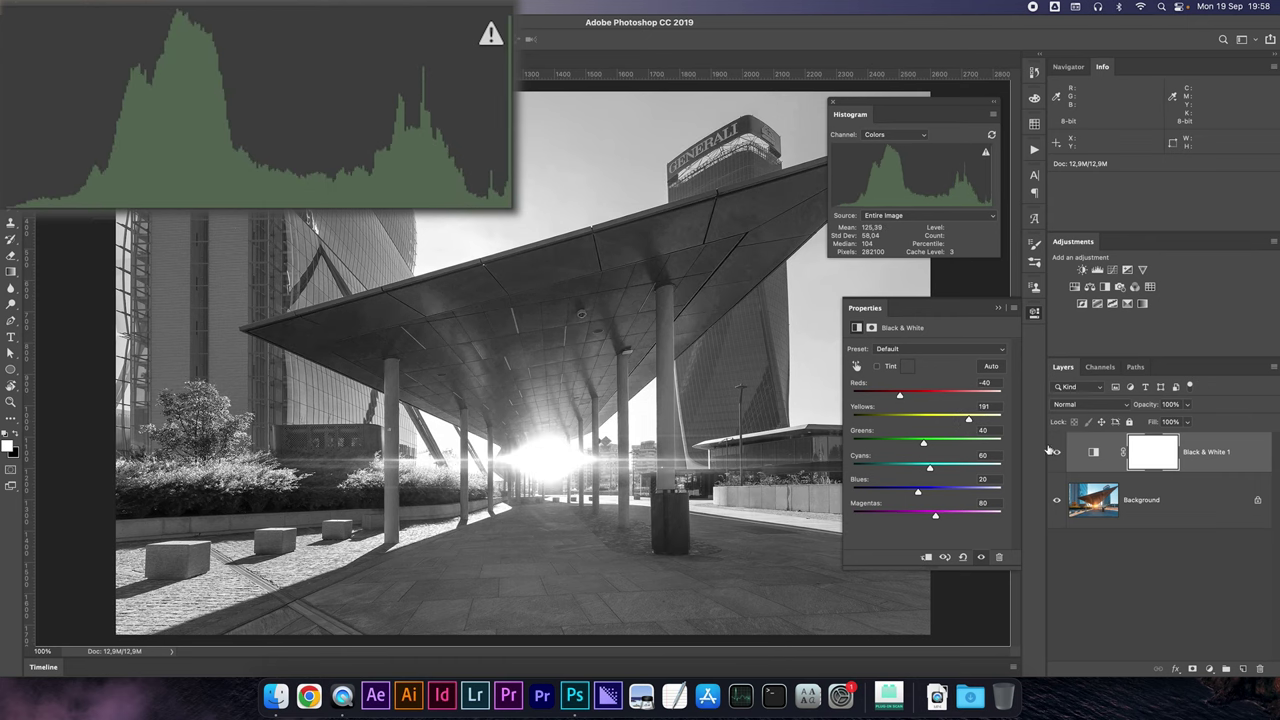
key(BackSpace)
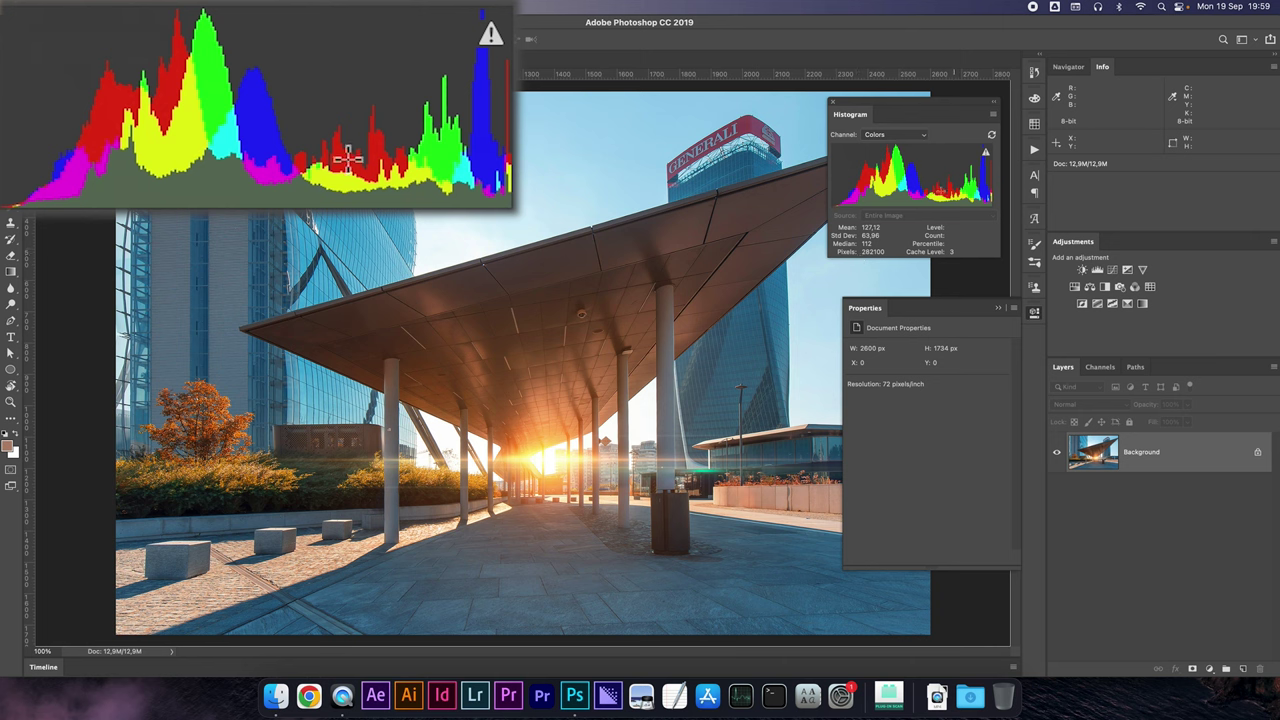
click(1153, 398)
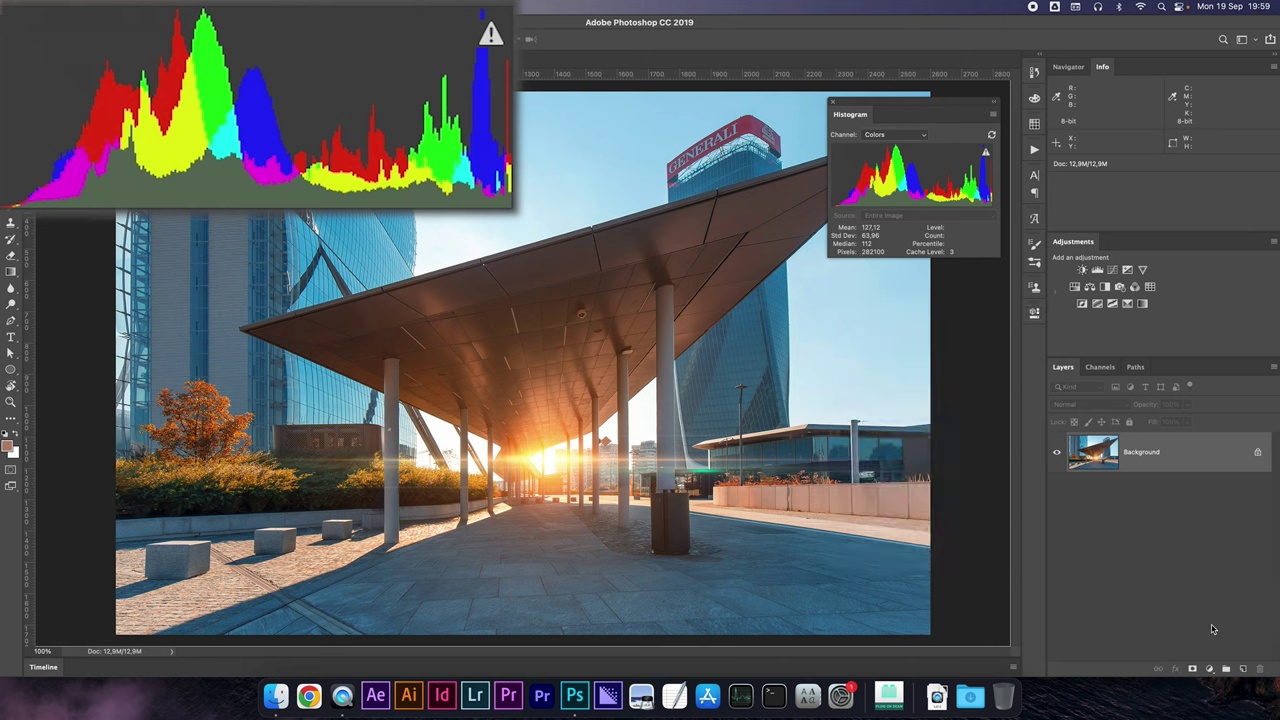
Step: Add a Solid Color fill layer in neutral gray 7f7f7f and set its blend mode to Color
click(1214, 669)
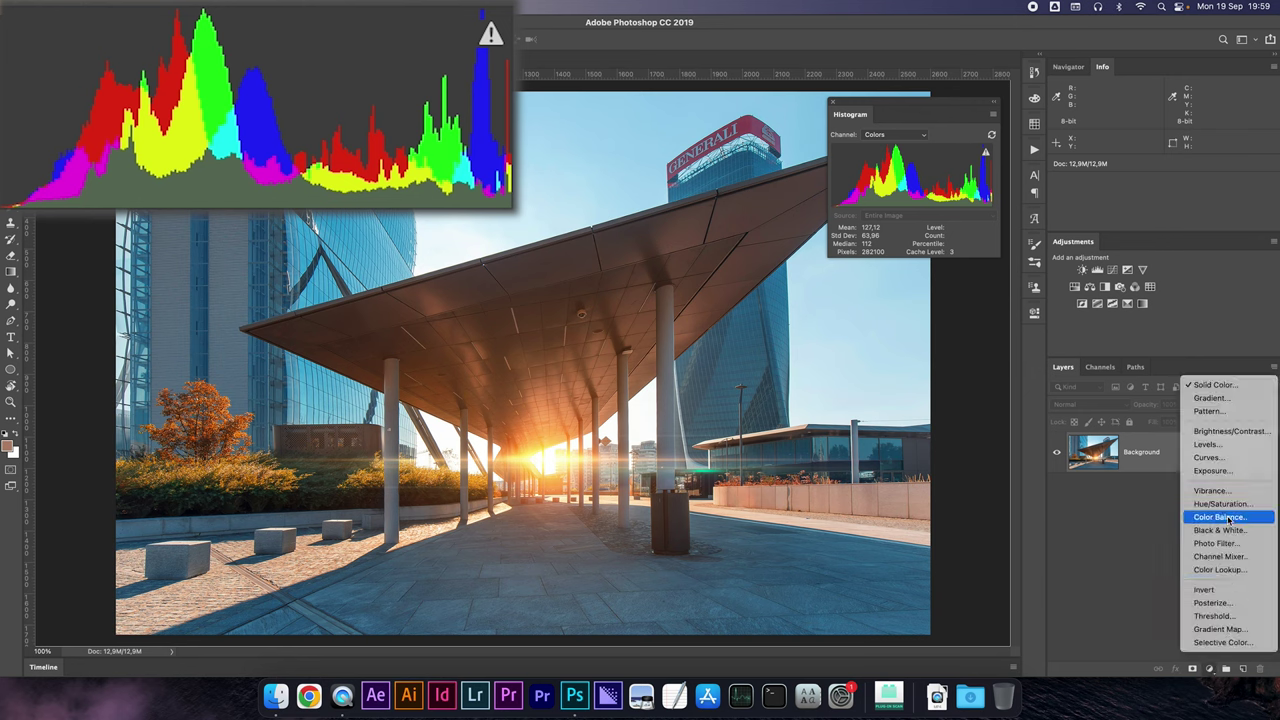
click(1209, 389)
mouse_move(947, 307)
mouse_down()
mouse_move(794, 286)
mouse_move(795, 311)
mouse_up()
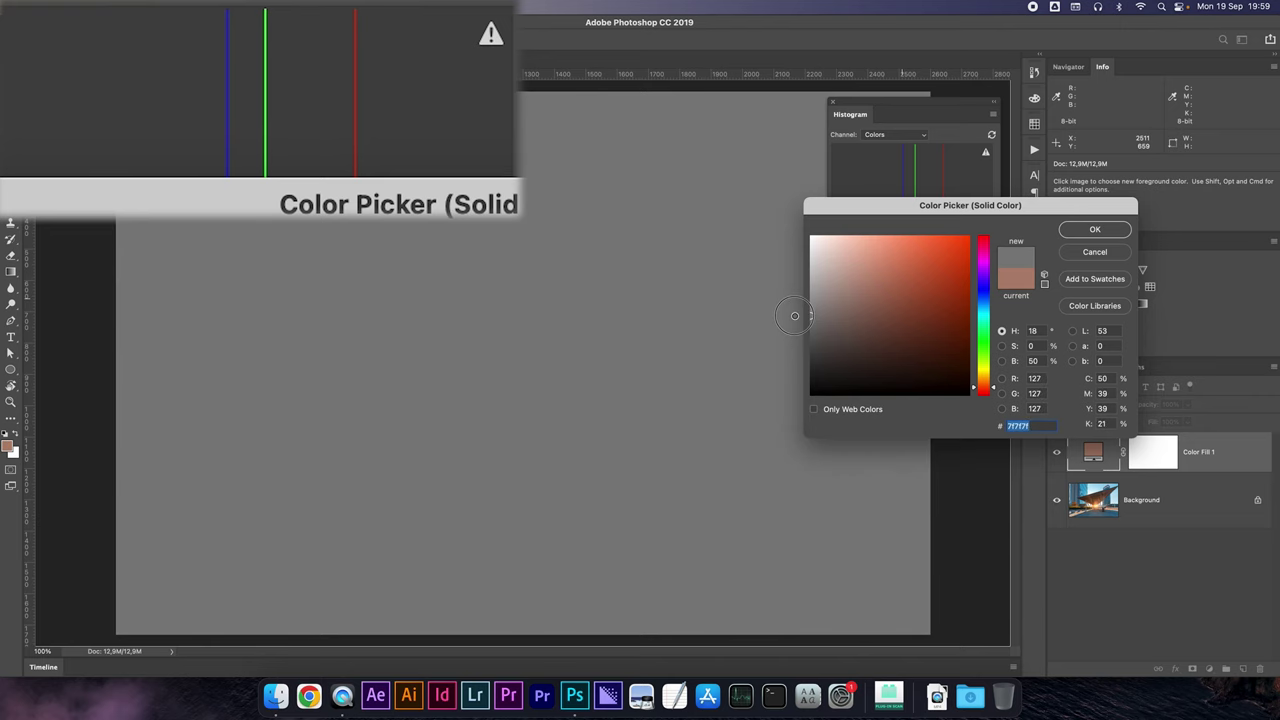
click(1095, 231)
click(1090, 405)
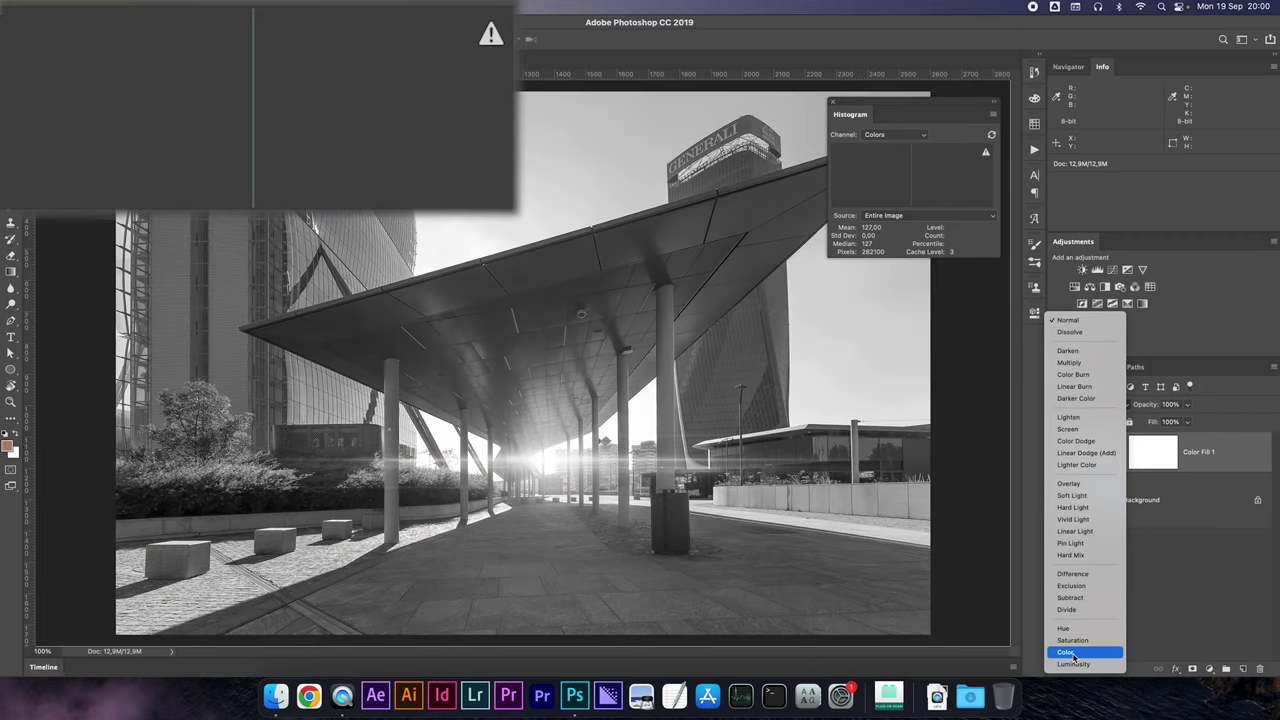
click(1086, 652)
Step: Compare the photo and its histogram with the gray fill layer hidden and shown
click(1057, 455)
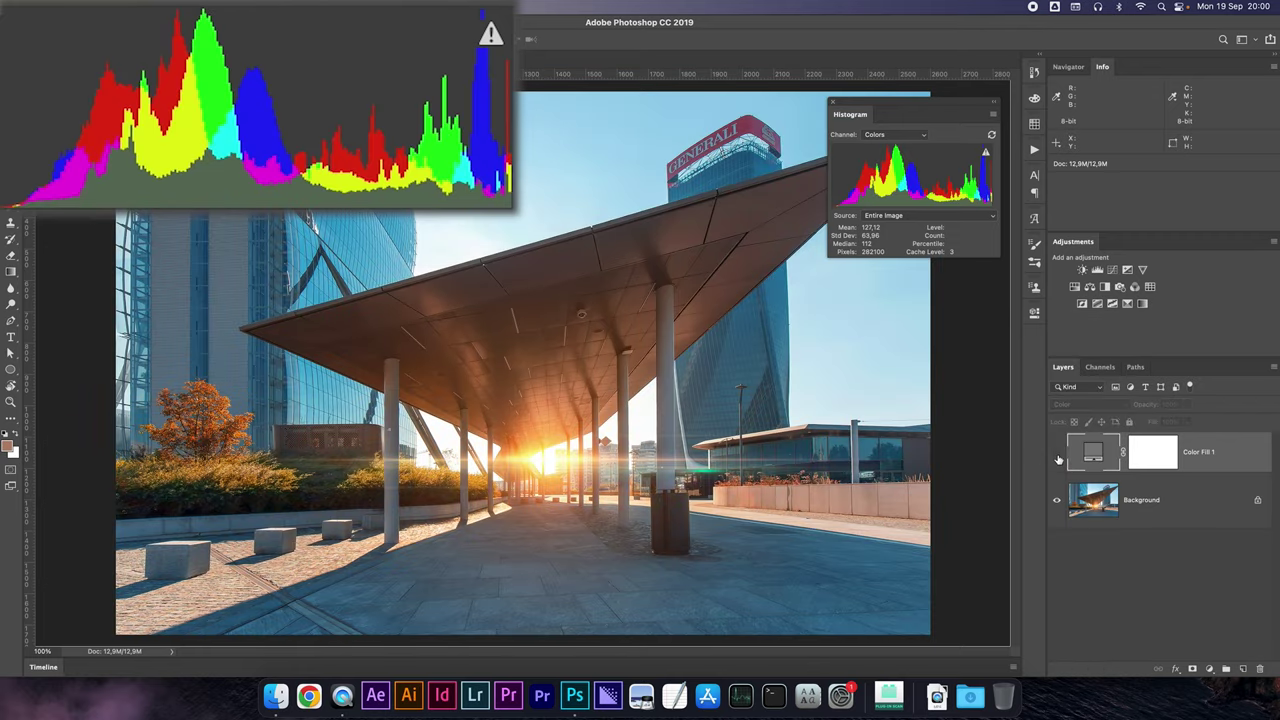
click(1057, 454)
click(1057, 454)
click(1057, 454)
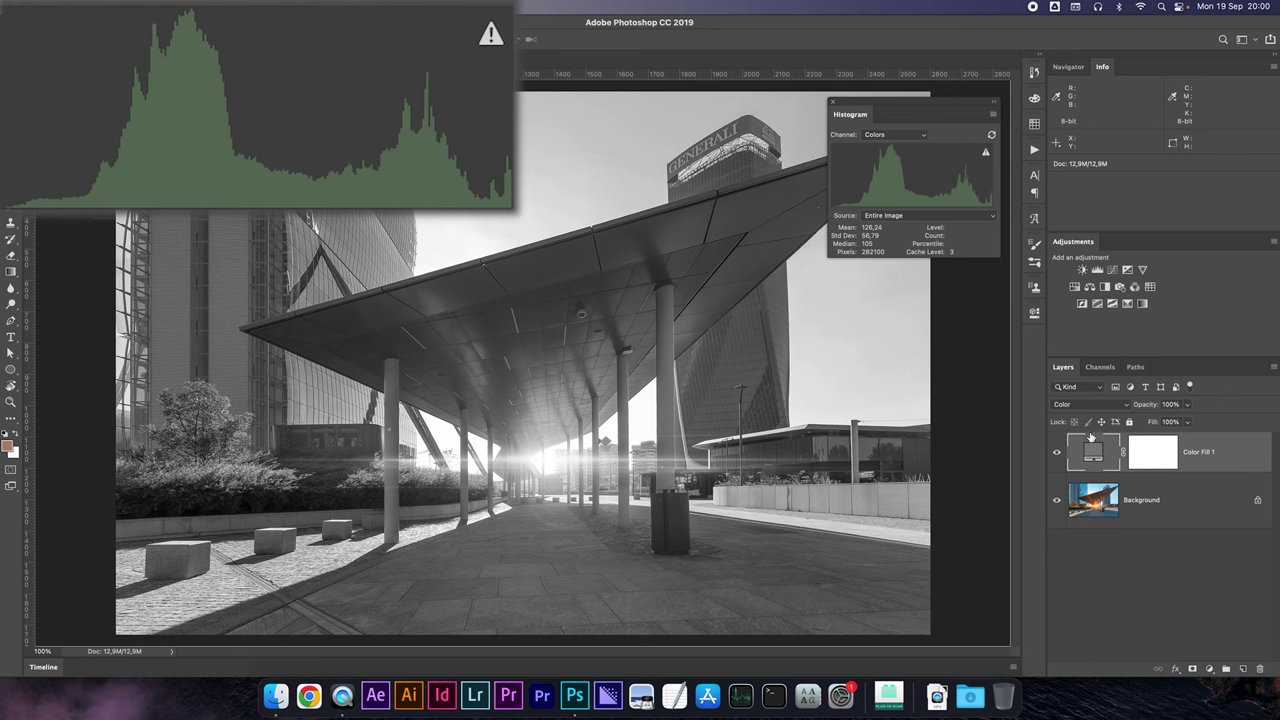
Step: Add a Curves adjustment layer and try bending the midtones up to input 107, output 164 and down to input 164, output 95
click(1113, 291)
drag(938, 440, 930, 423)
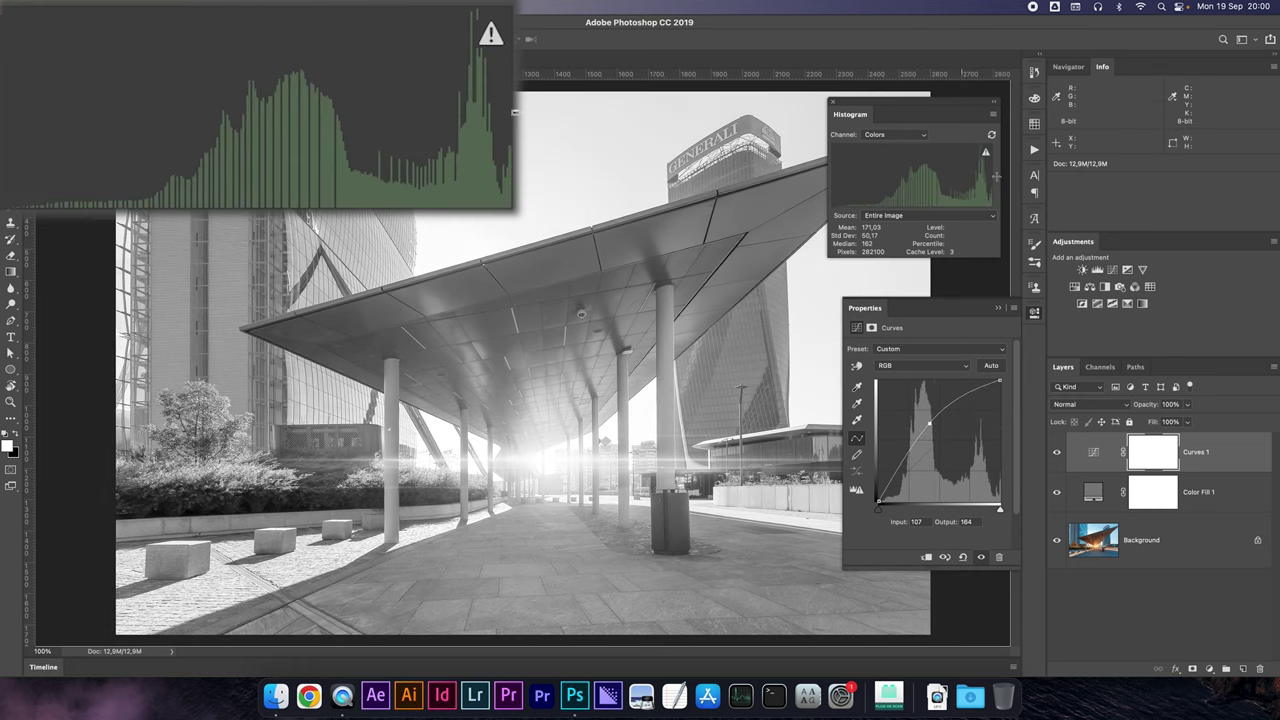
drag(930, 425, 956, 457)
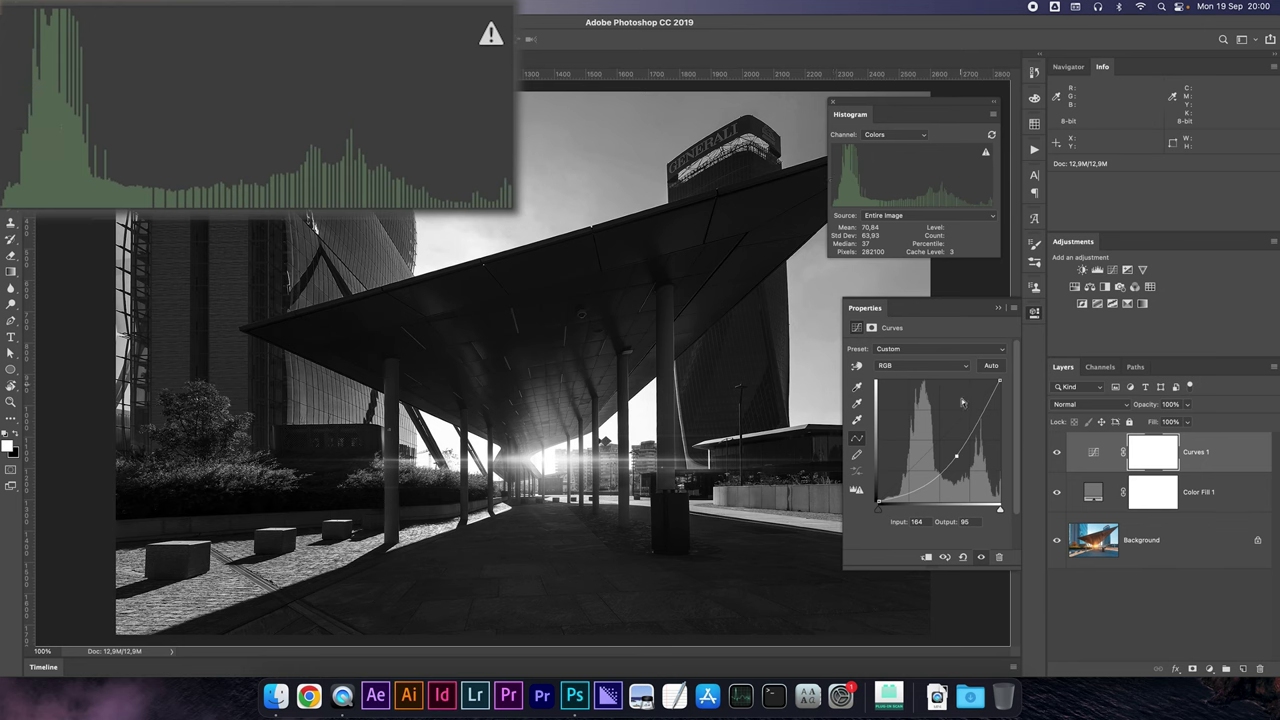
Step: Try the curve's white point at input 128 and its black point at input 128, restoring the straight curve after each
drag(955, 456, 944, 371)
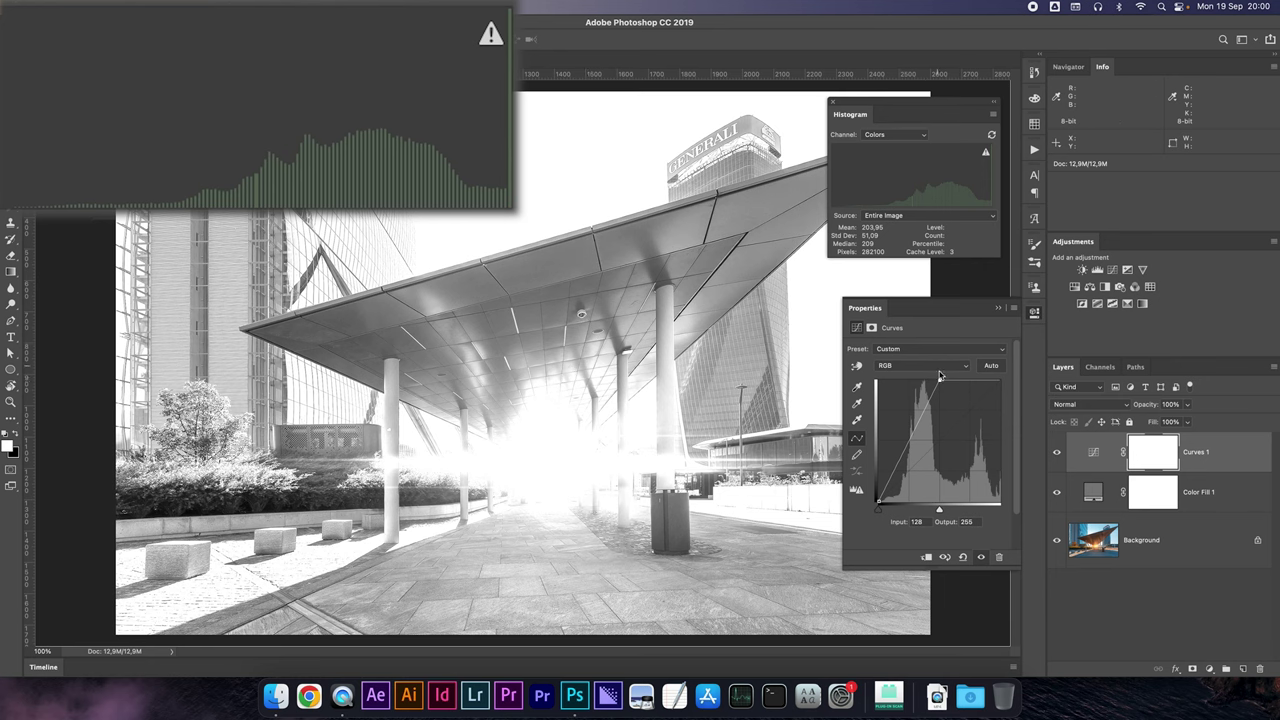
drag(938, 380, 1000, 381)
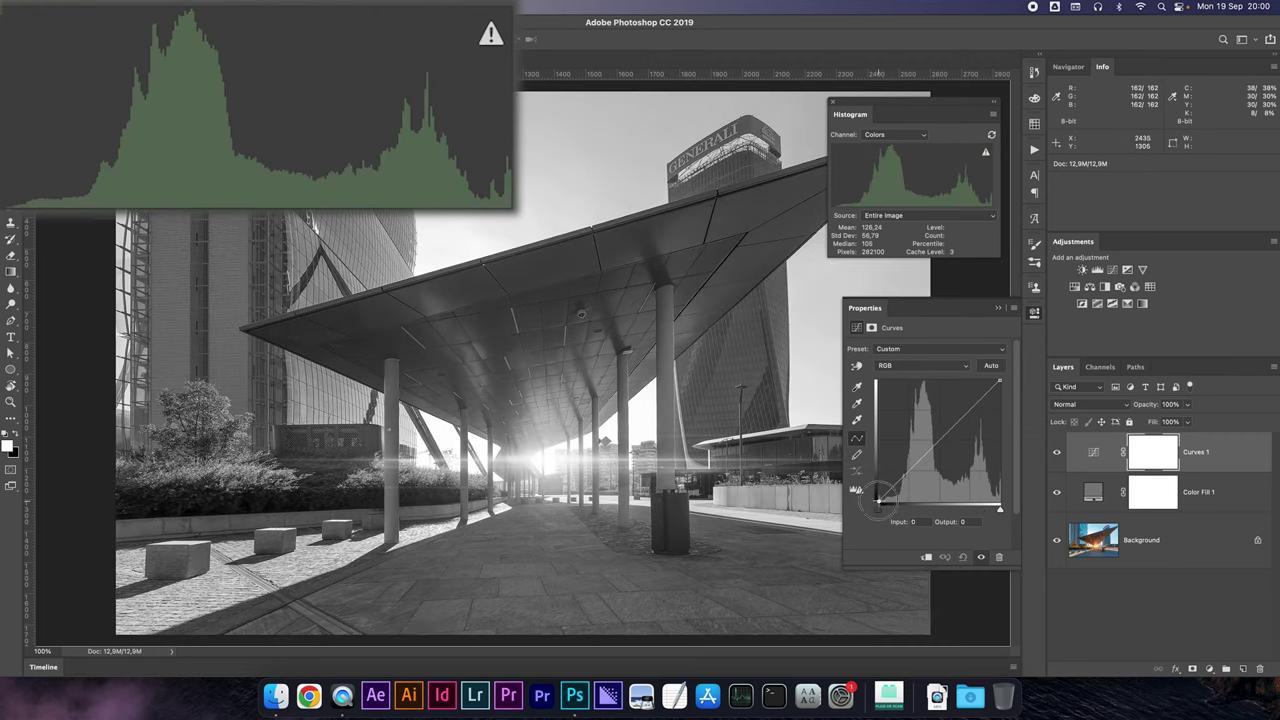
drag(878, 499, 938, 505)
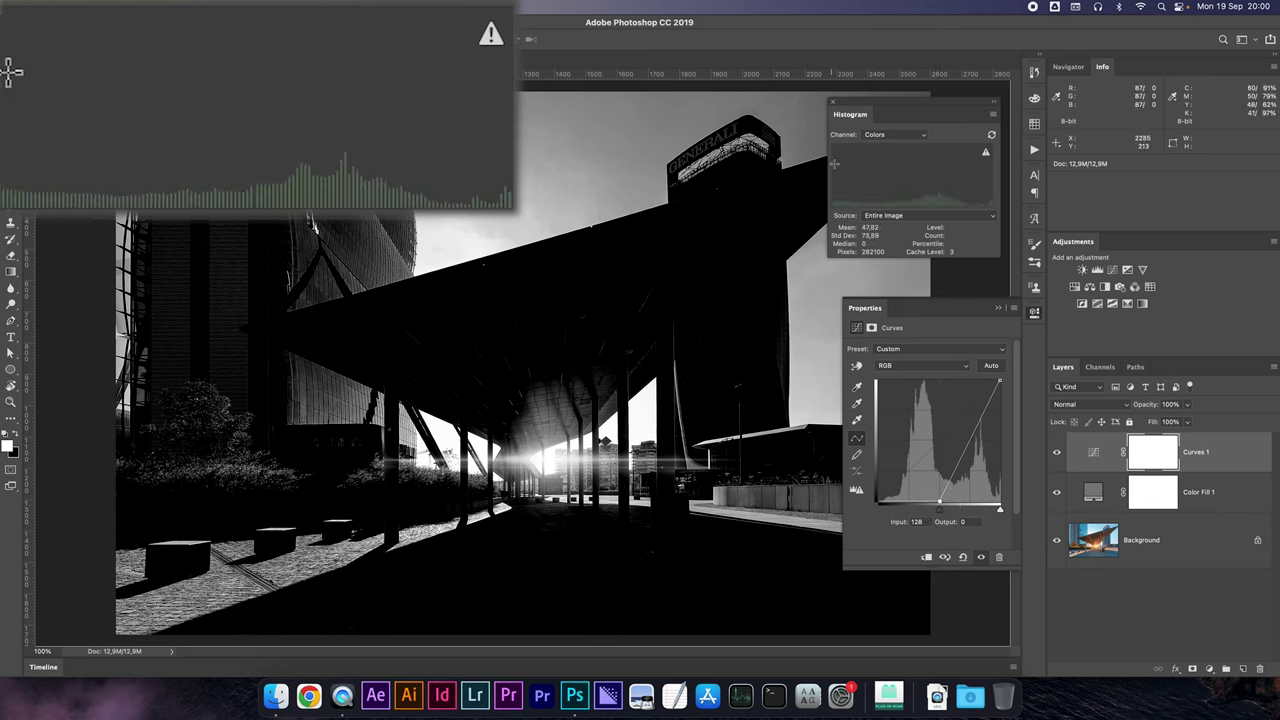
click(833, 175)
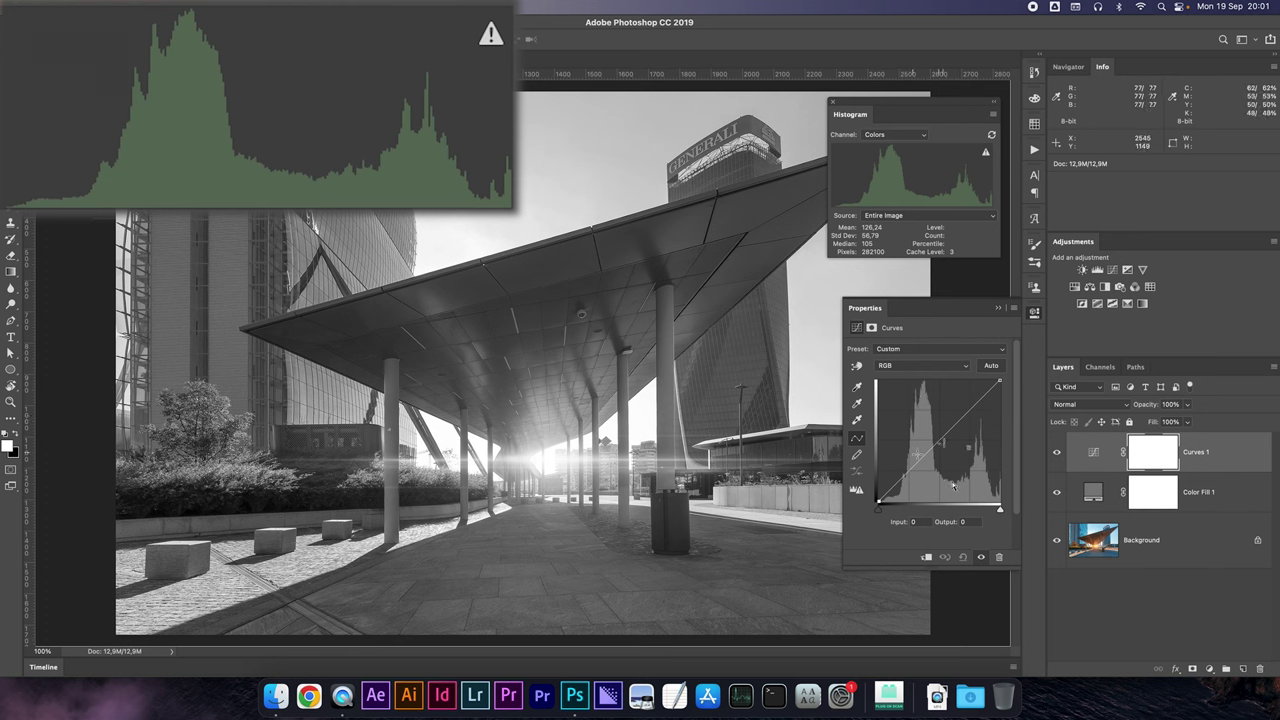
Step: Try a custom curve with added midtone and highlight points and a shifted black point, and reset the Curves adjustment to default
drag(917, 461, 919, 455)
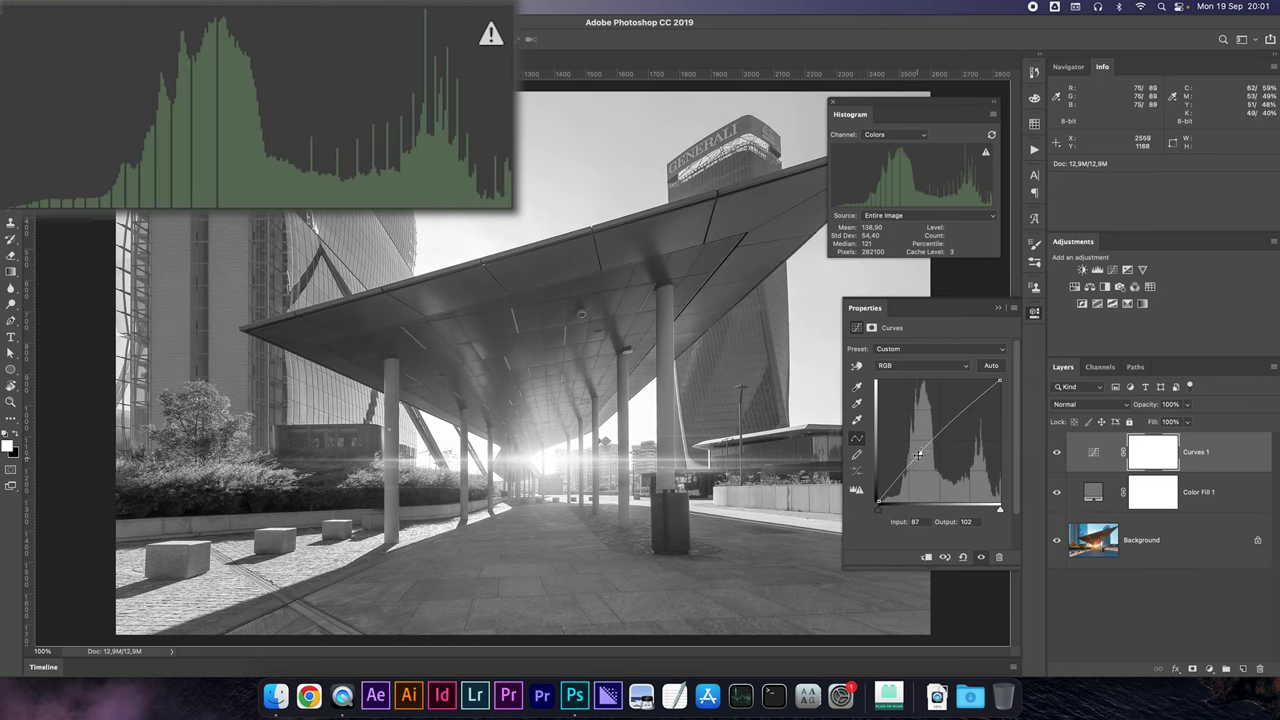
mouse_move(918, 455)
mouse_down()
mouse_move(920, 476)
mouse_move(918, 458)
mouse_up()
drag(981, 404, 977, 401)
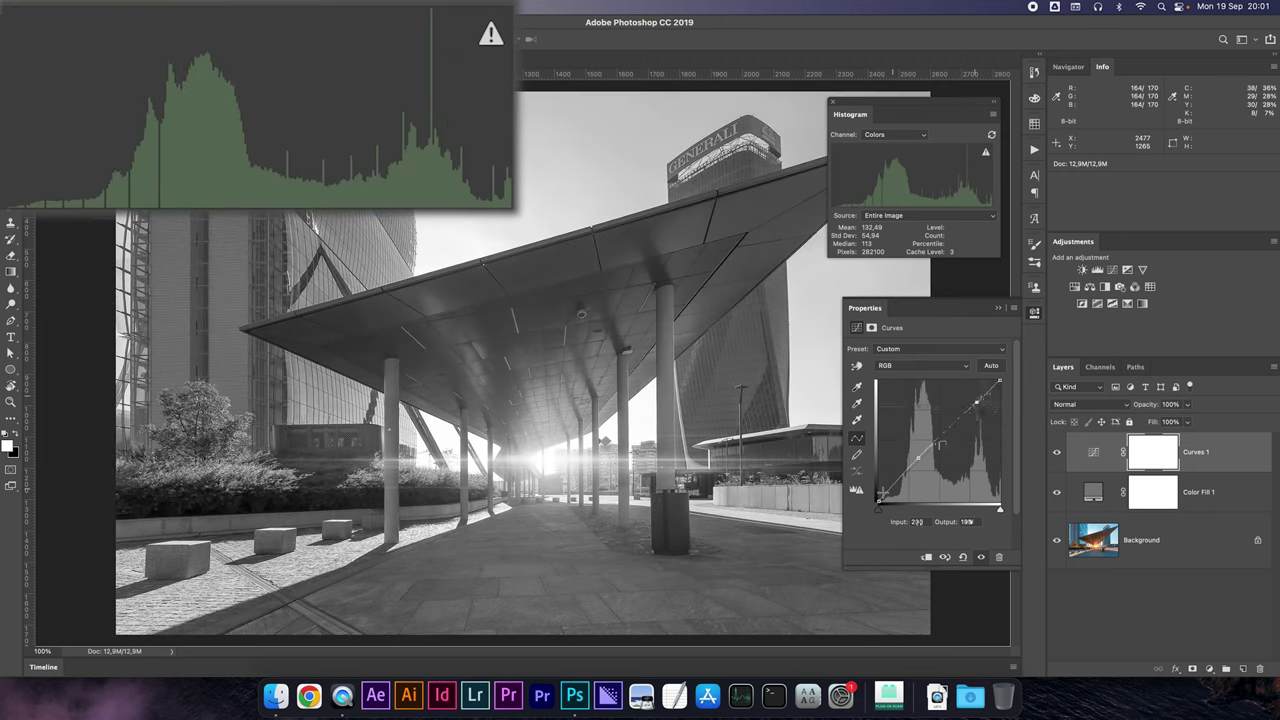
drag(879, 501, 892, 500)
drag(918, 458, 1000, 381)
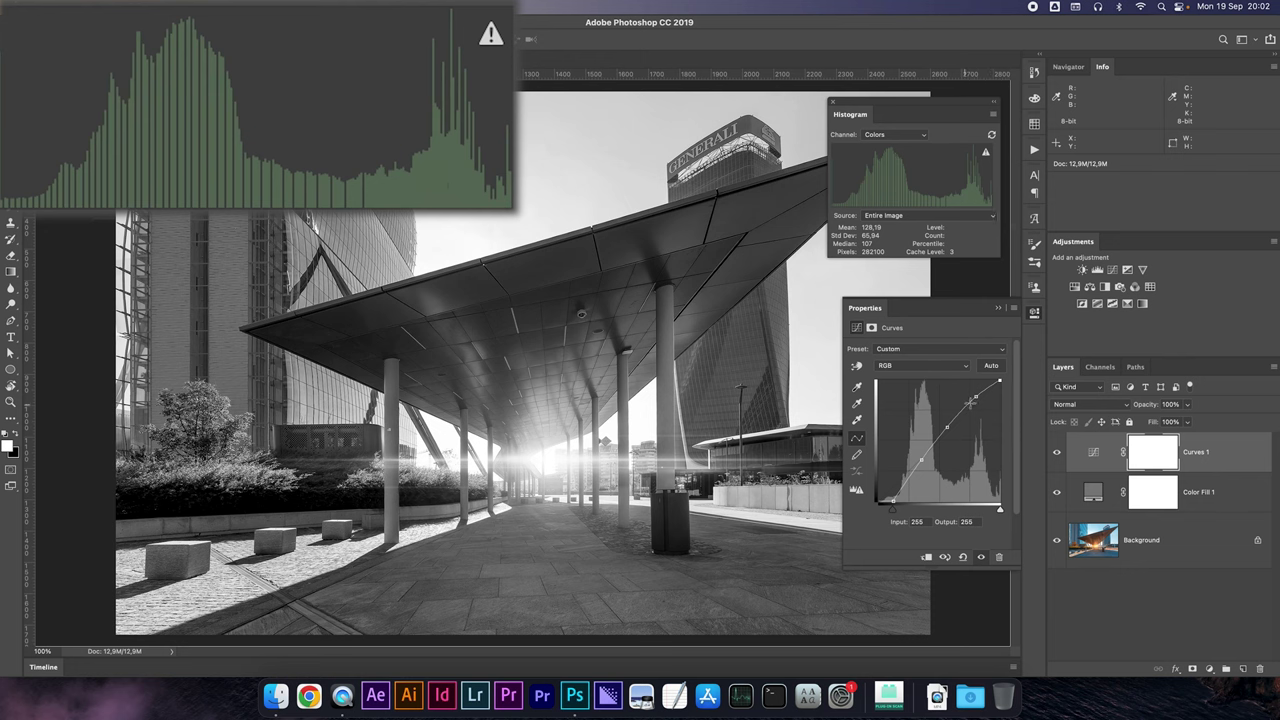
click(964, 557)
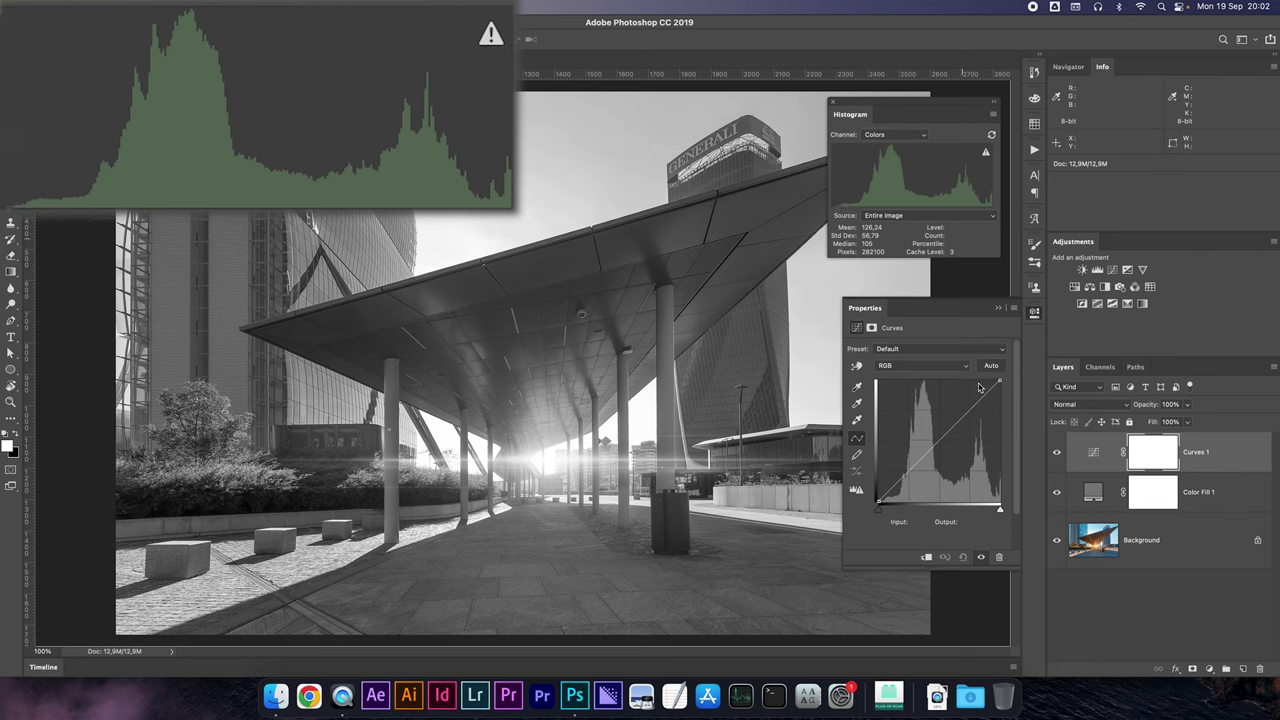
Step: Raise the curve's black point to output 4, and hide the Curves and gray fill layers
drag(877, 503, 877, 499)
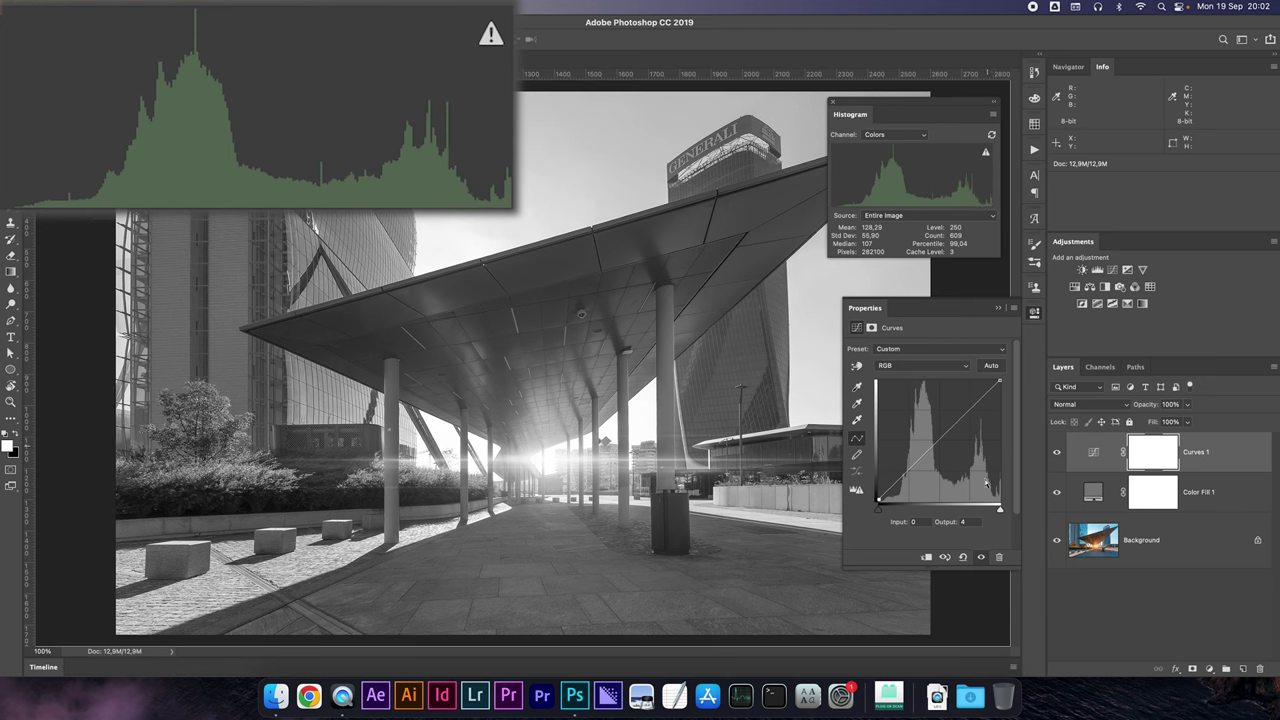
click(1058, 491)
click(1056, 451)
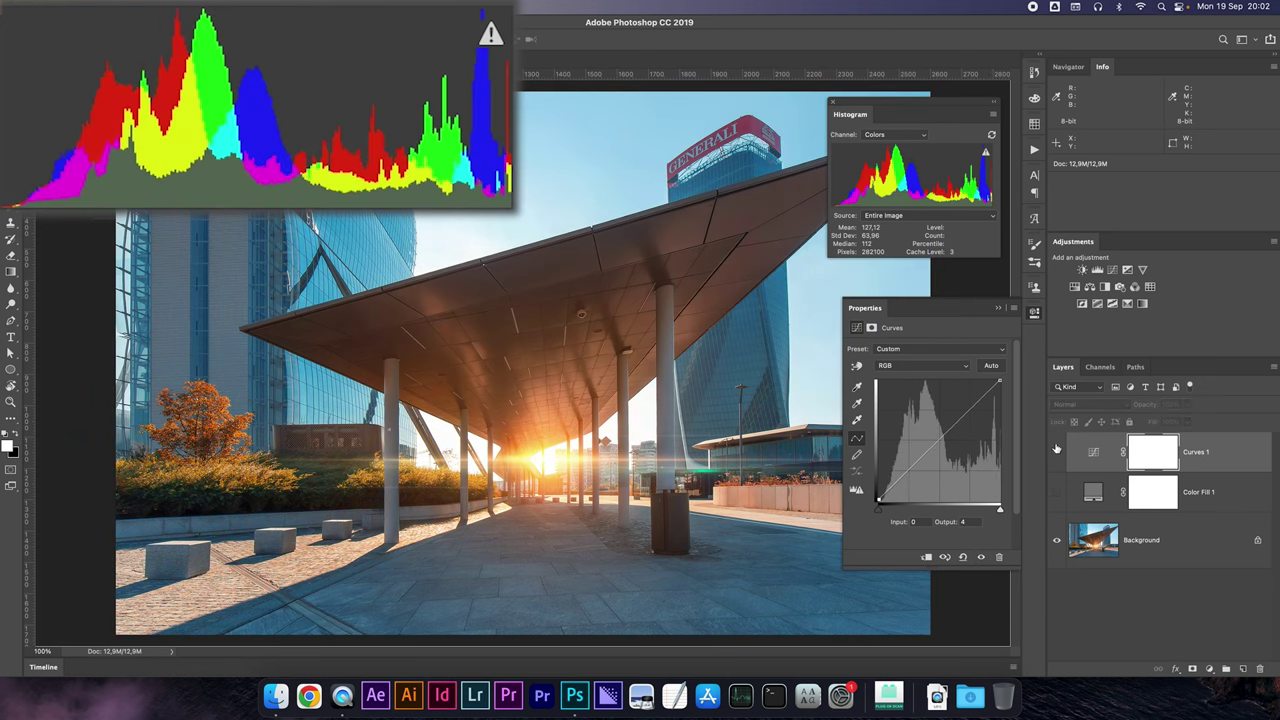
click(997, 307)
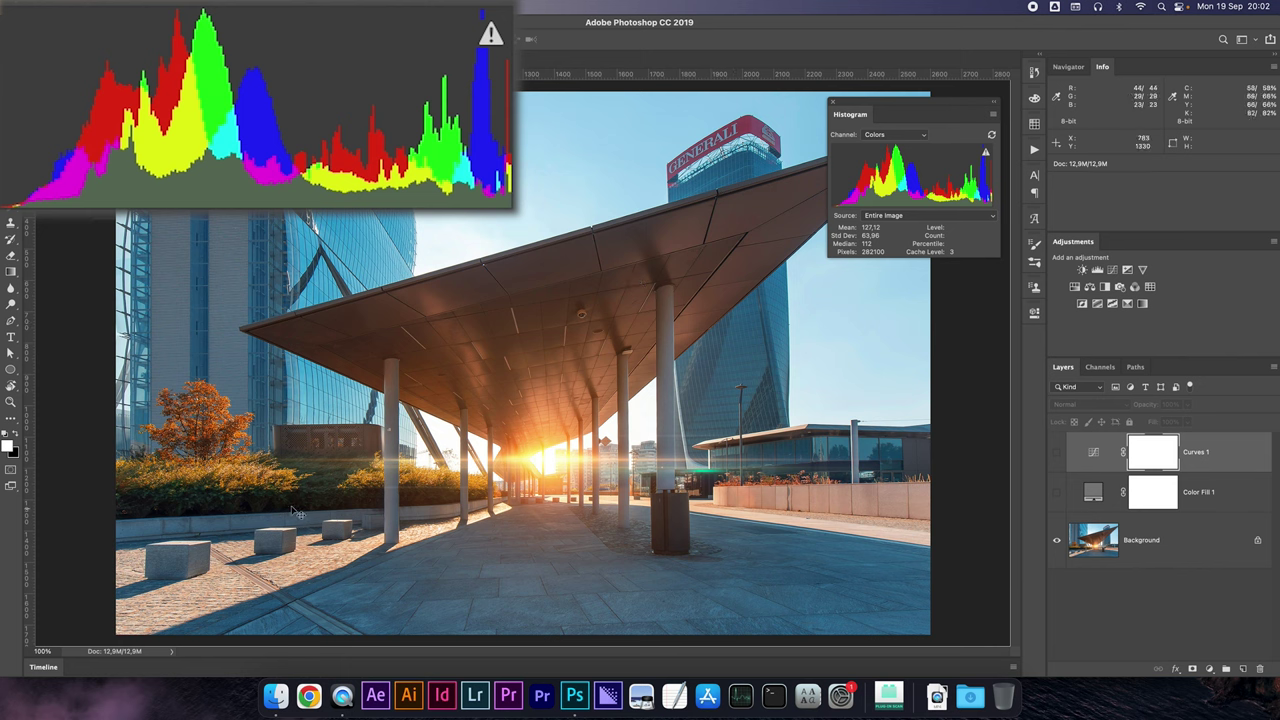
Step: Show the Curves layer, reopen its curve, and darken the shadows with a point at input 49, output 42
click(1056, 451)
click(1091, 453)
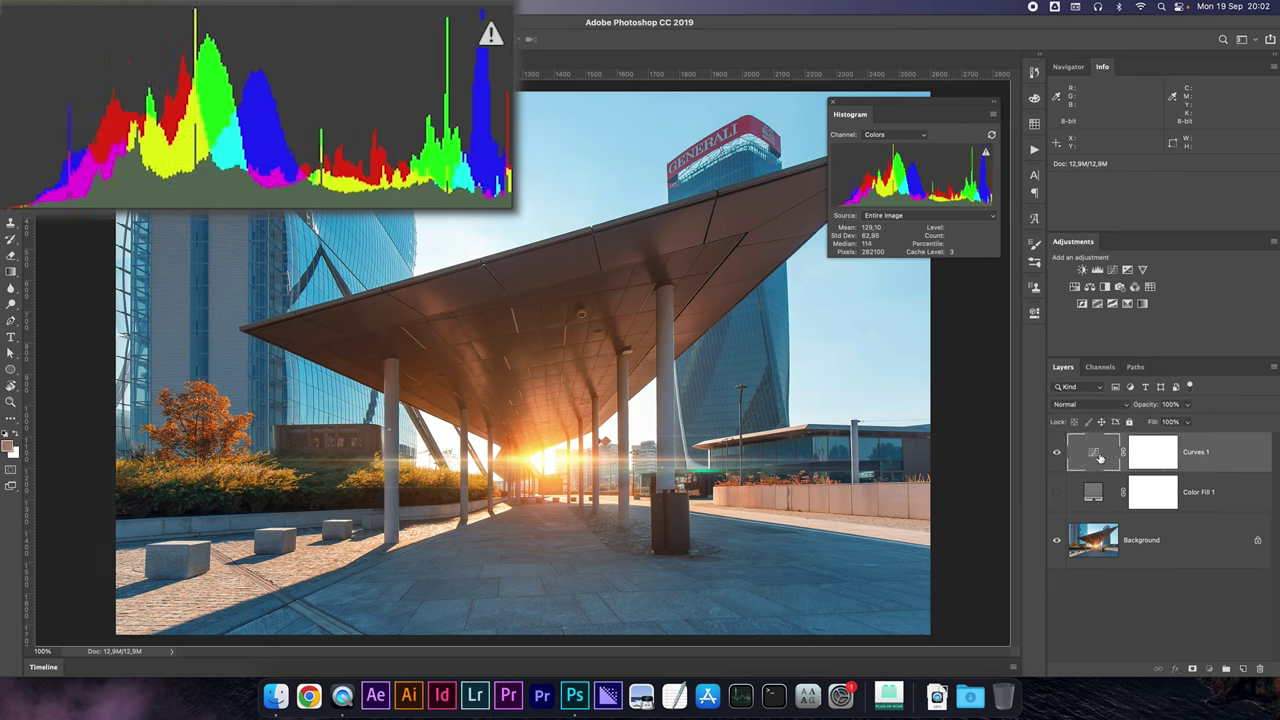
double_click(1099, 455)
drag(899, 478, 901, 482)
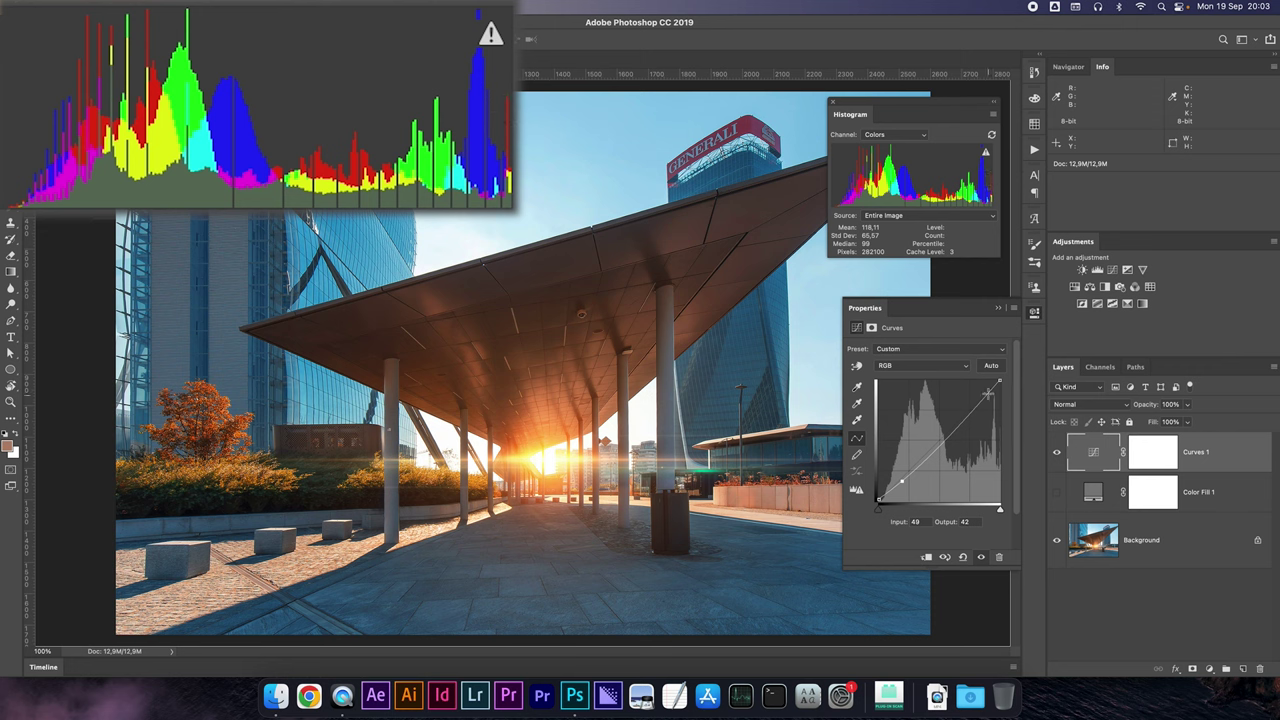
Step: Test the white point at output 238, restore it to 255, and add curve points at input 149, output 148 and input 203, output 190
drag(1000, 380, 1000, 389)
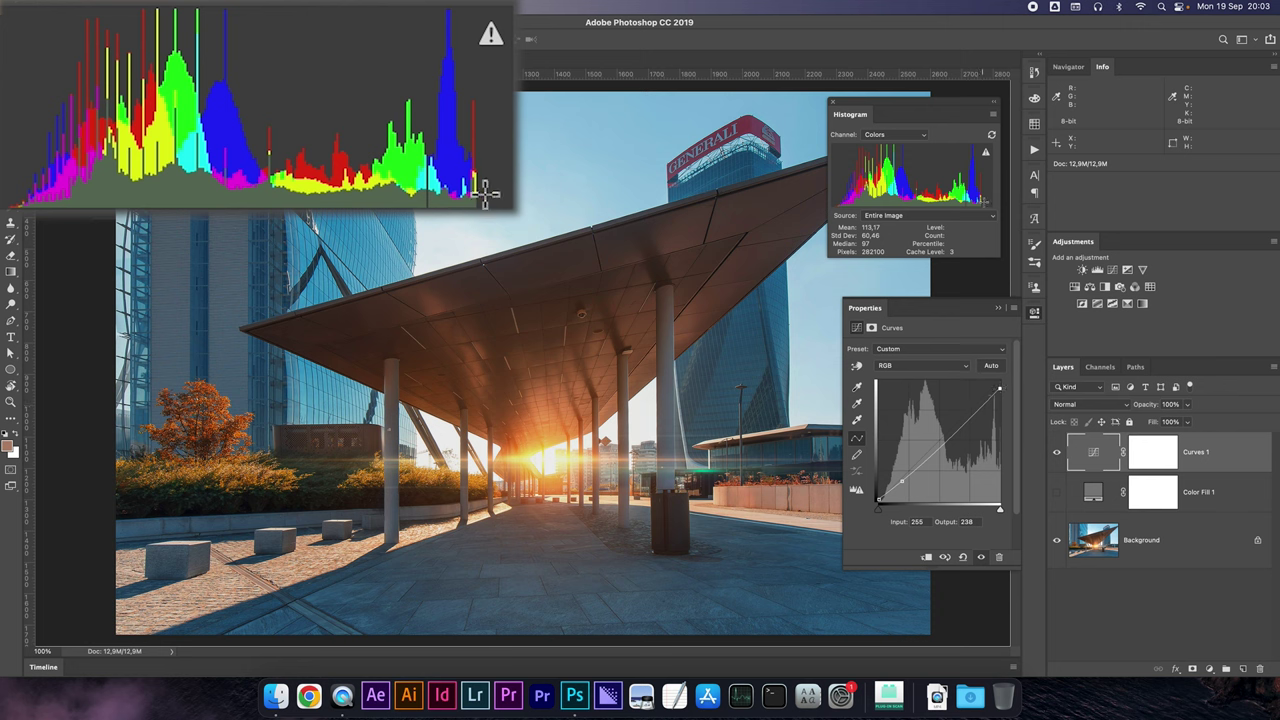
drag(1001, 387, 999, 381)
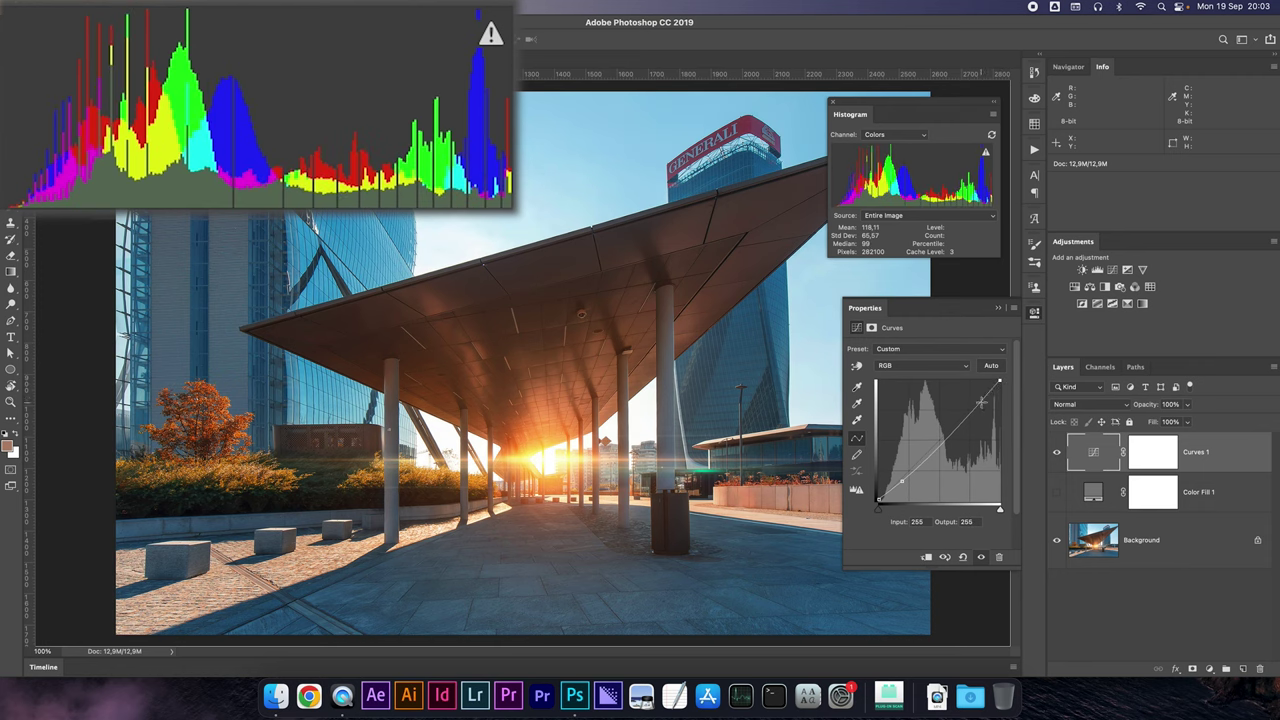
click(950, 430)
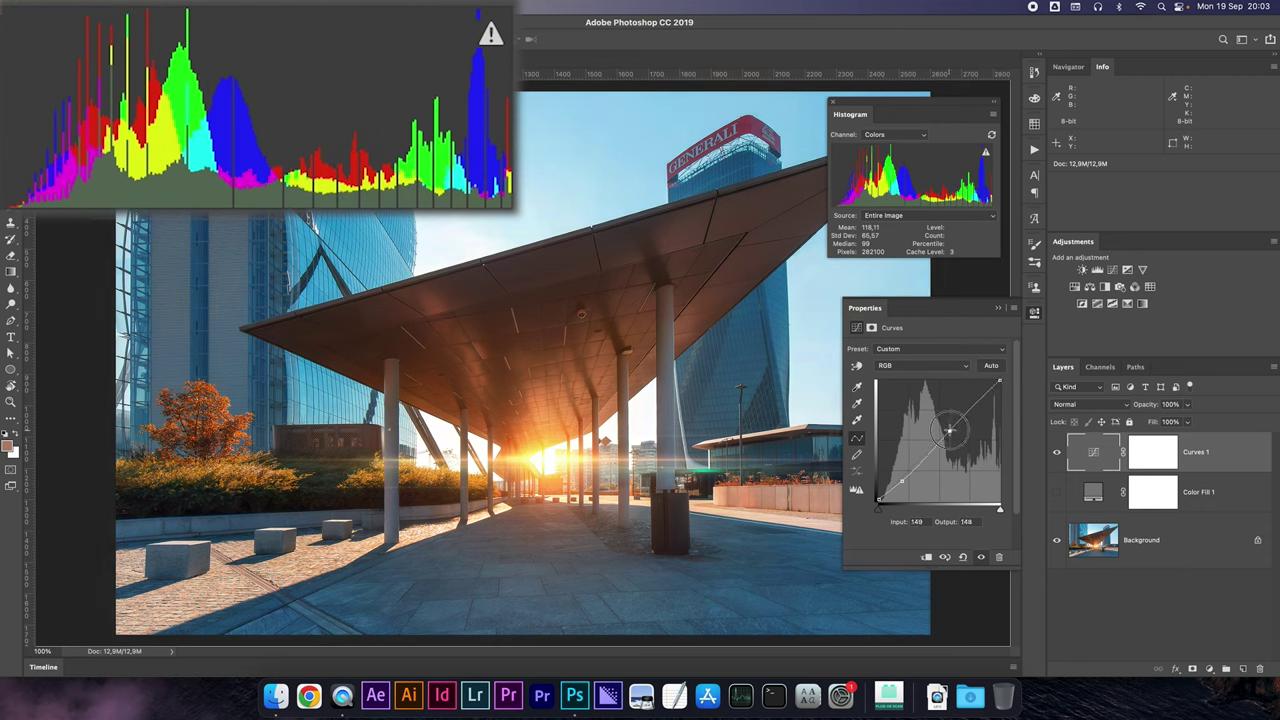
drag(956, 416, 974, 410)
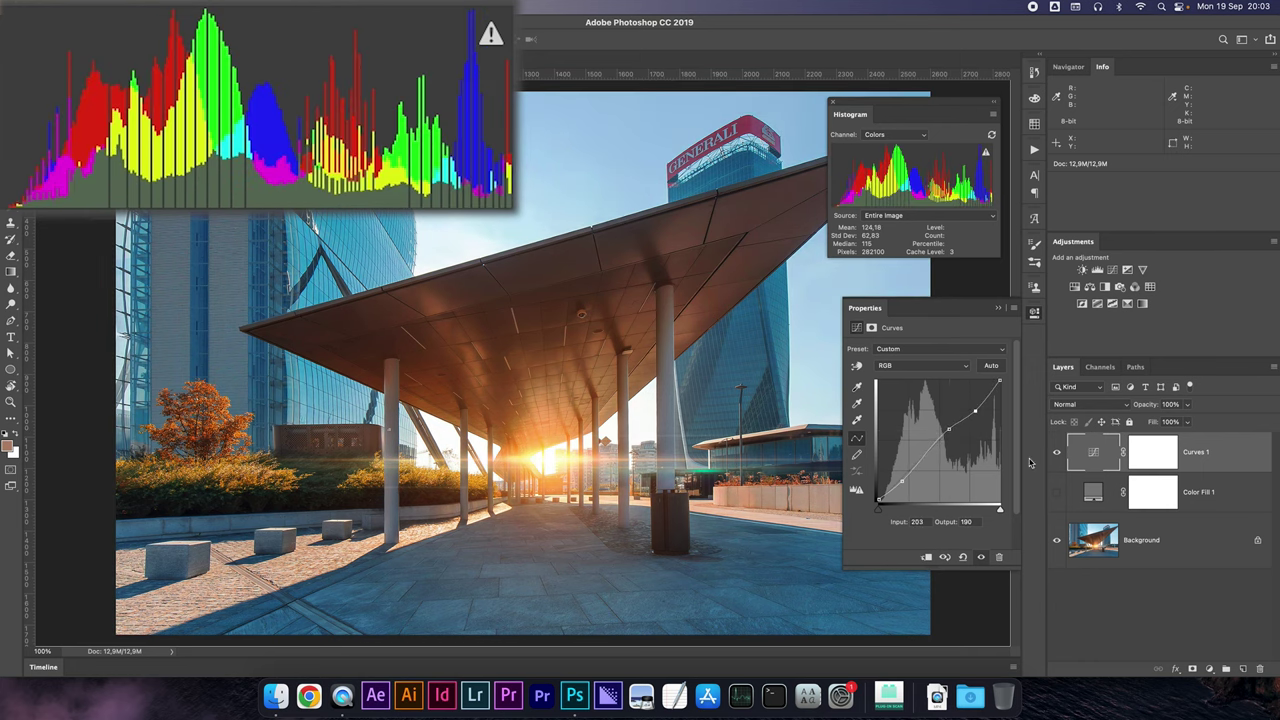
Step: Compare the image and histogram with the Curves layer off and on, leave it visible, and collapse its properties
click(1057, 456)
click(1057, 456)
click(1057, 458)
click(1057, 456)
click(1057, 456)
click(1057, 456)
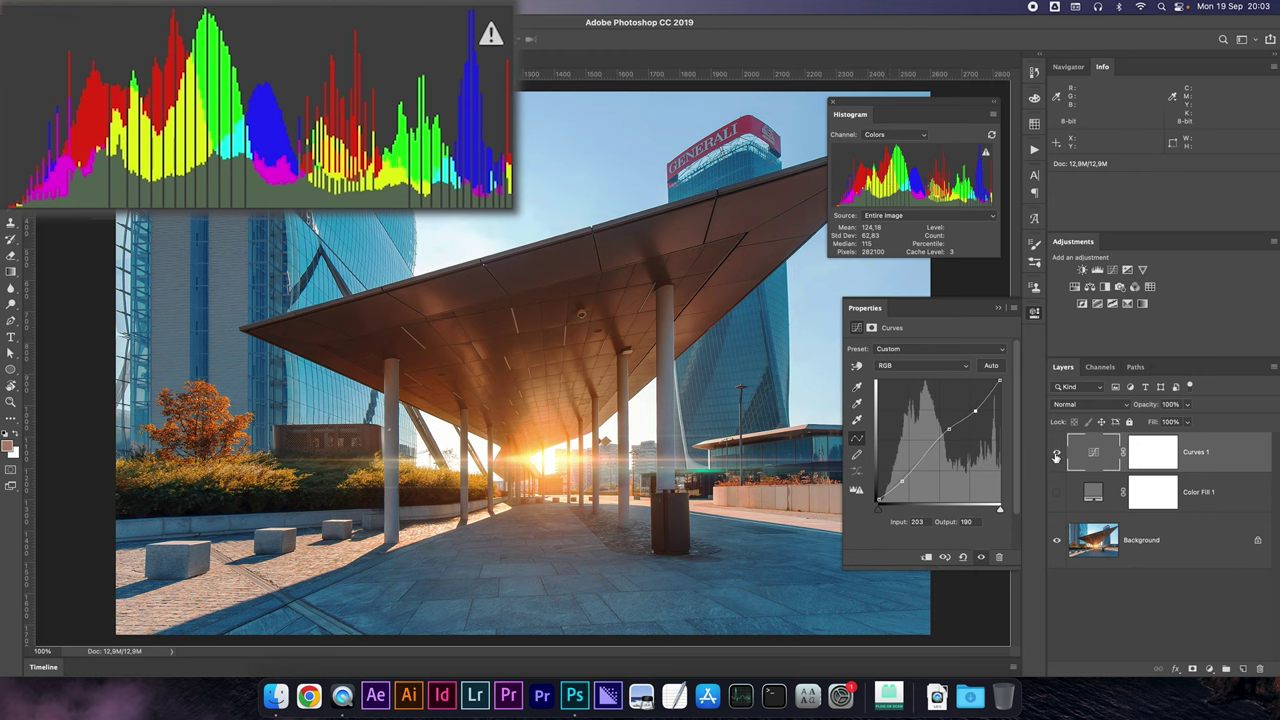
click(1056, 455)
click(1056, 455)
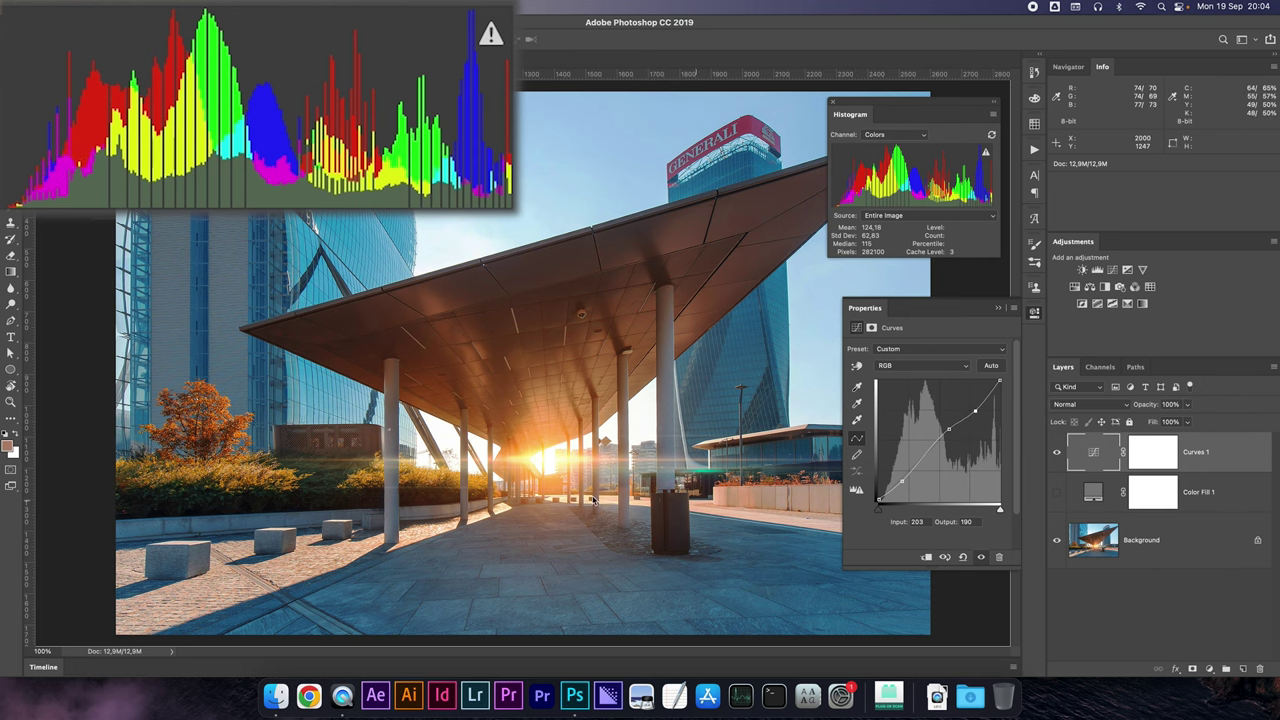
click(1004, 310)
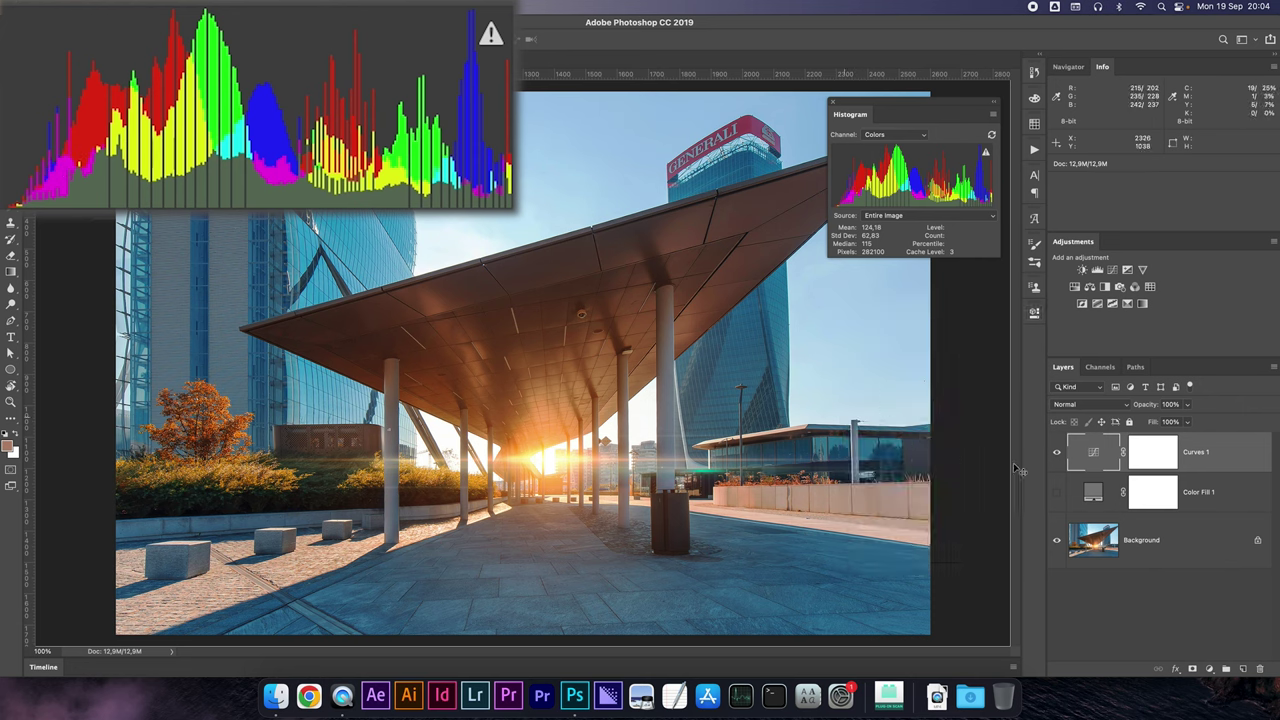
Step: Check the adjusted photo through the gray Color Fill layer, and hide both the fill and the Curves 1 layer
click(1056, 494)
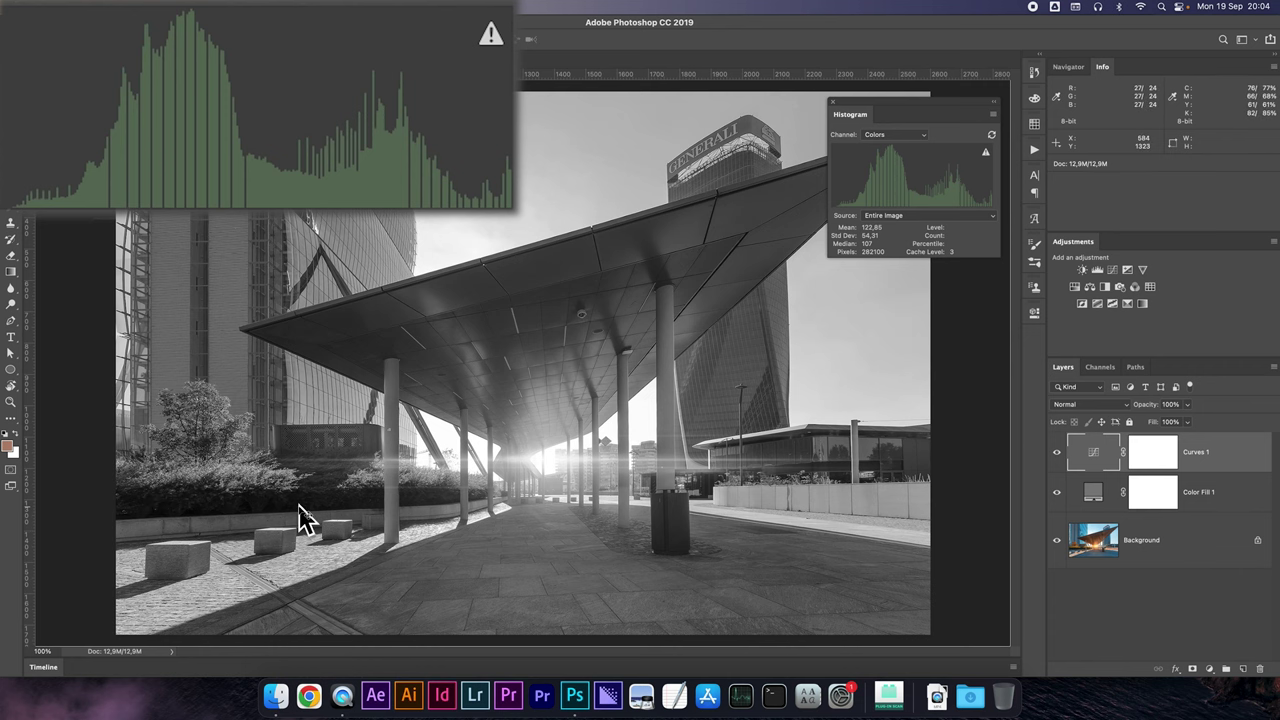
click(1057, 493)
click(1056, 454)
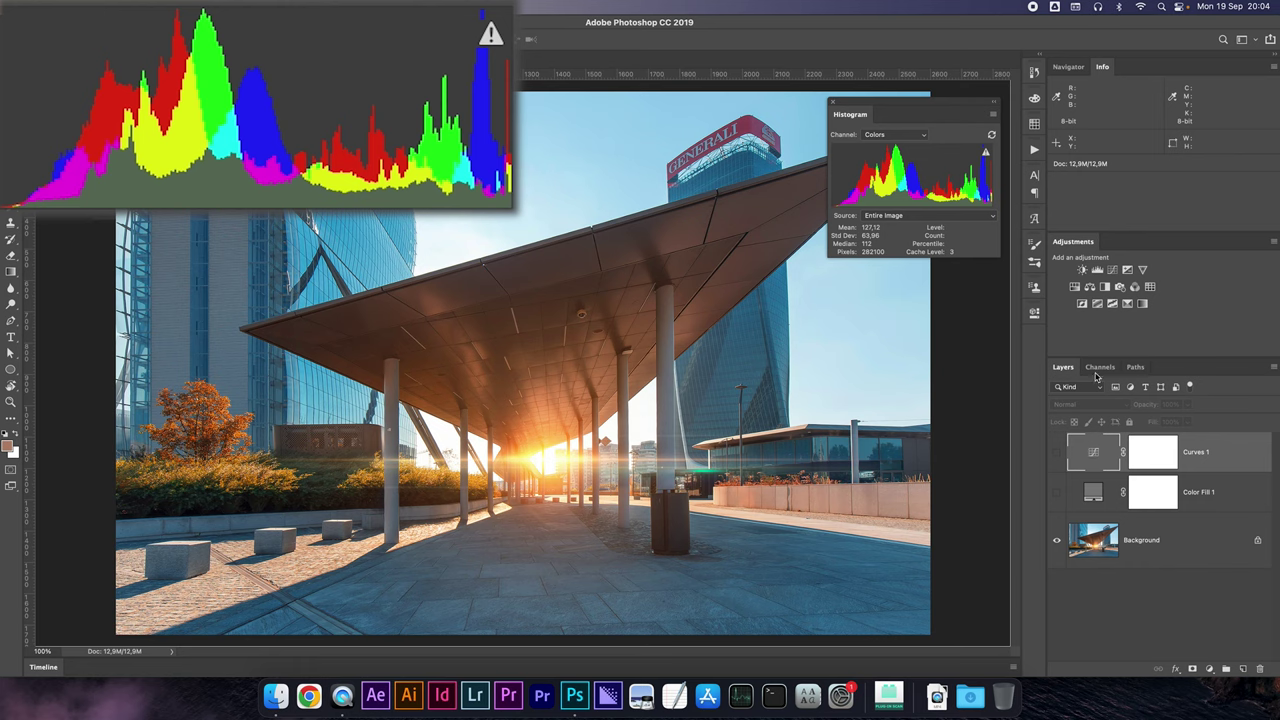
Step: Add a second Curves adjustment, test a point at input 103, output 181 and at input 180, output 93, and pull it off the curve
click(1112, 269)
drag(927, 454, 928, 414)
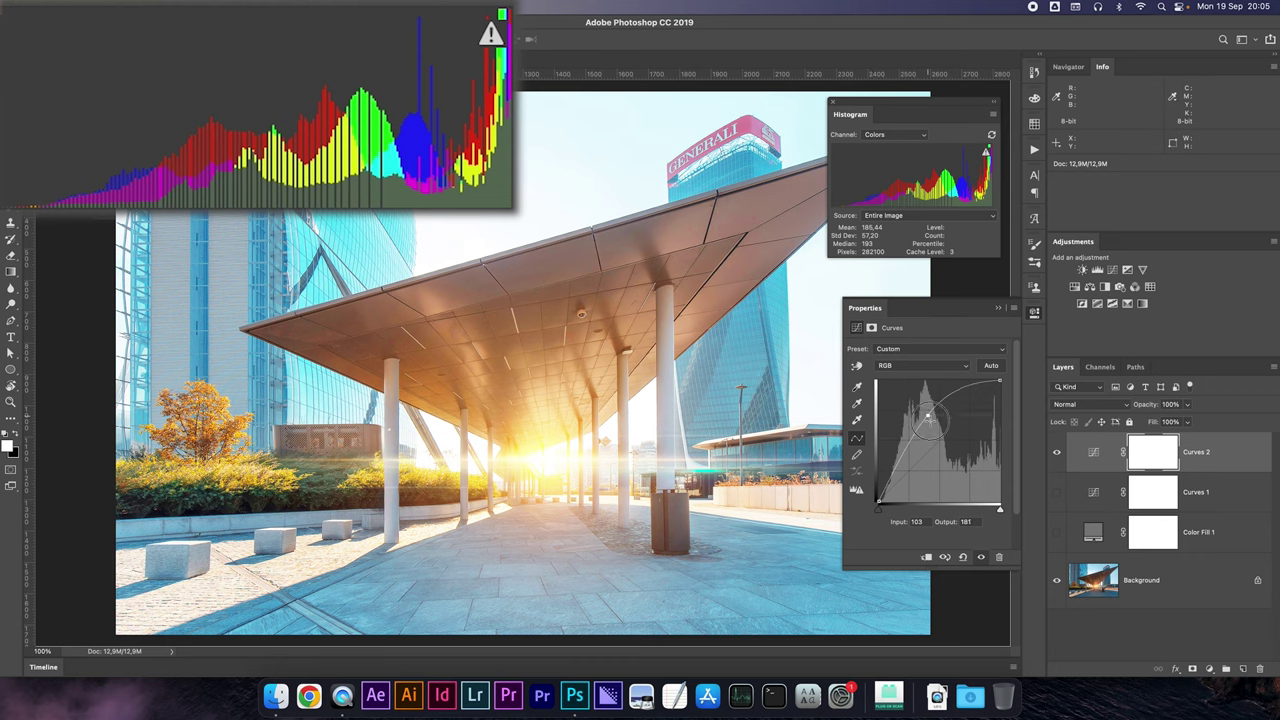
drag(928, 415, 963, 462)
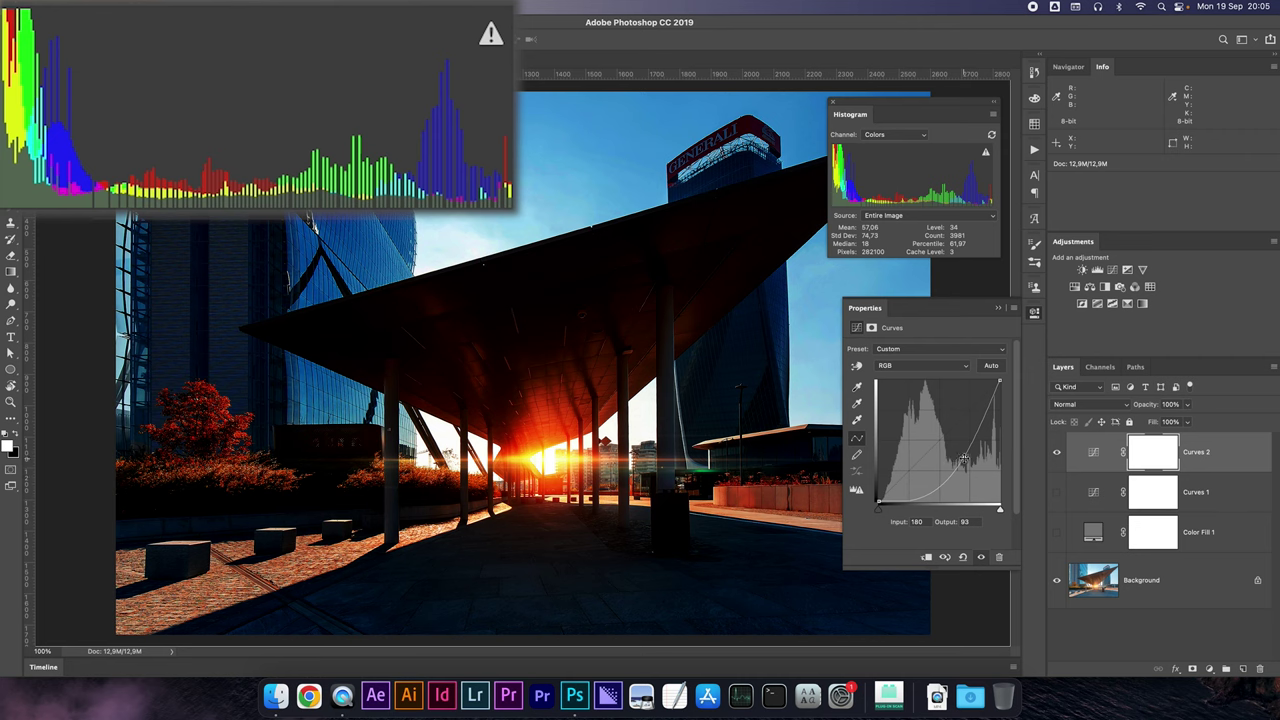
drag(963, 459, 923, 338)
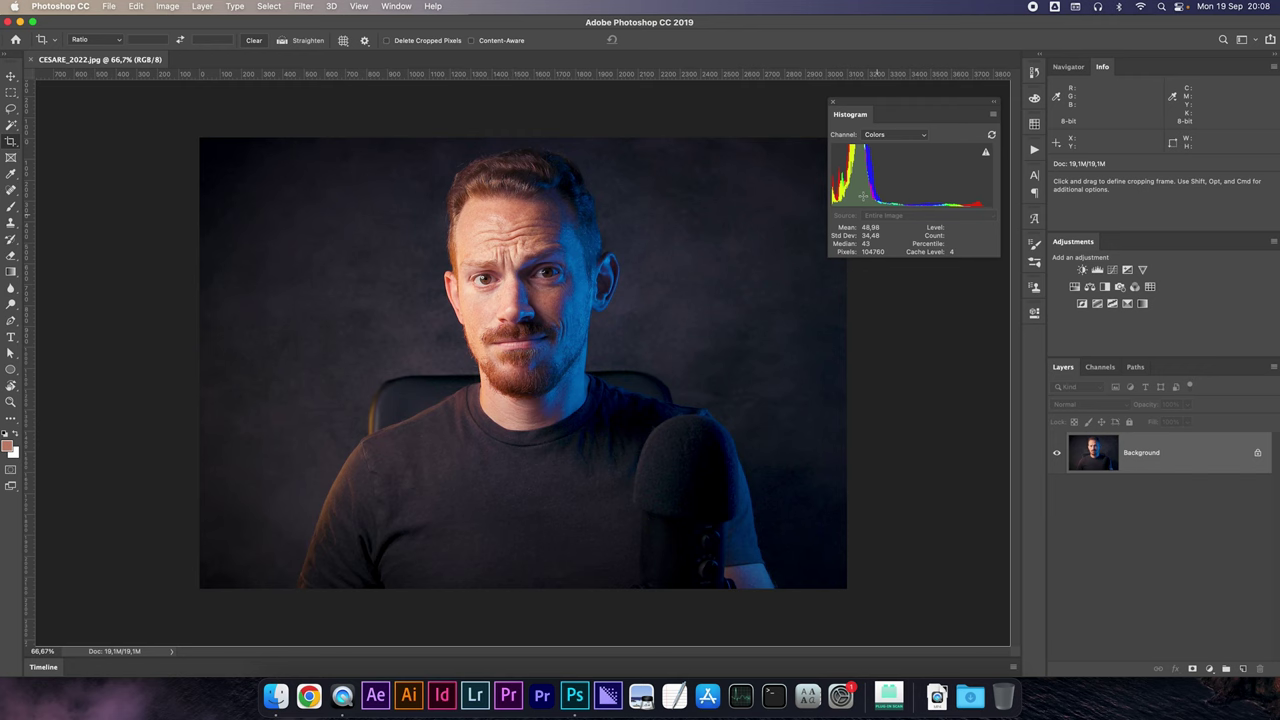
Step: Compare the portrait's histogram in the Luminosity and Colors channel views, ending on Colors
click(887, 136)
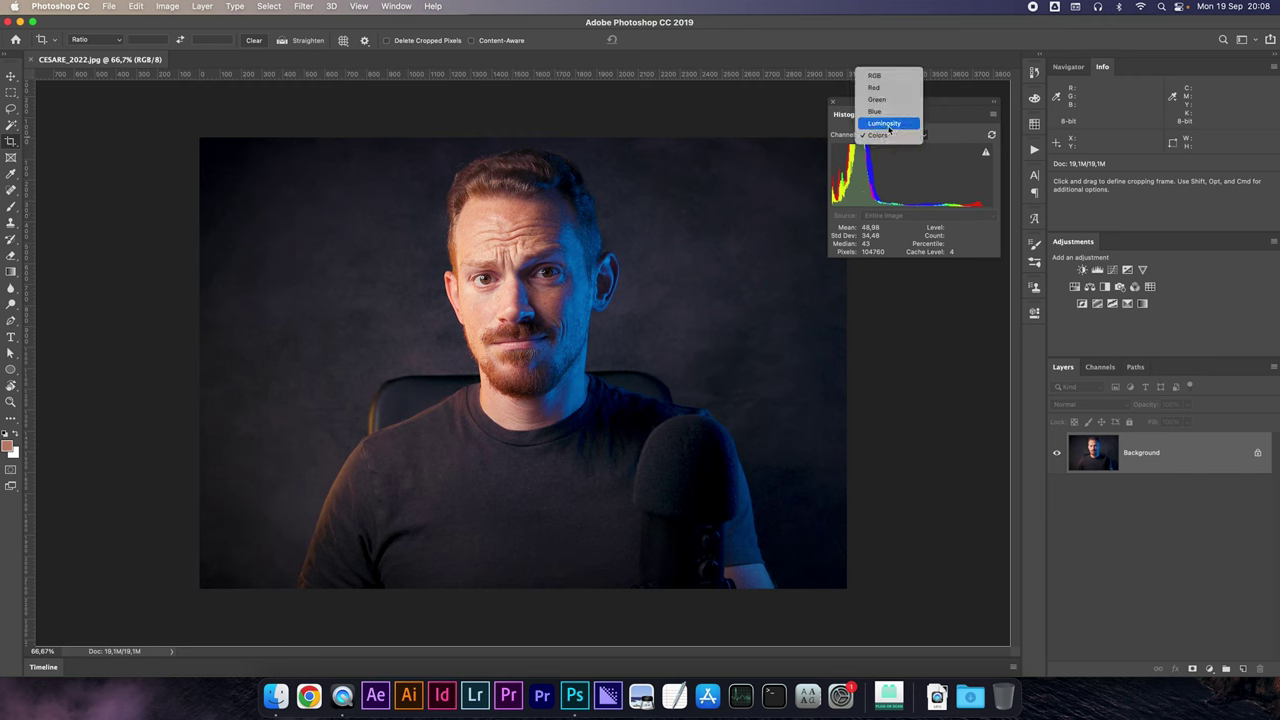
click(889, 124)
click(887, 136)
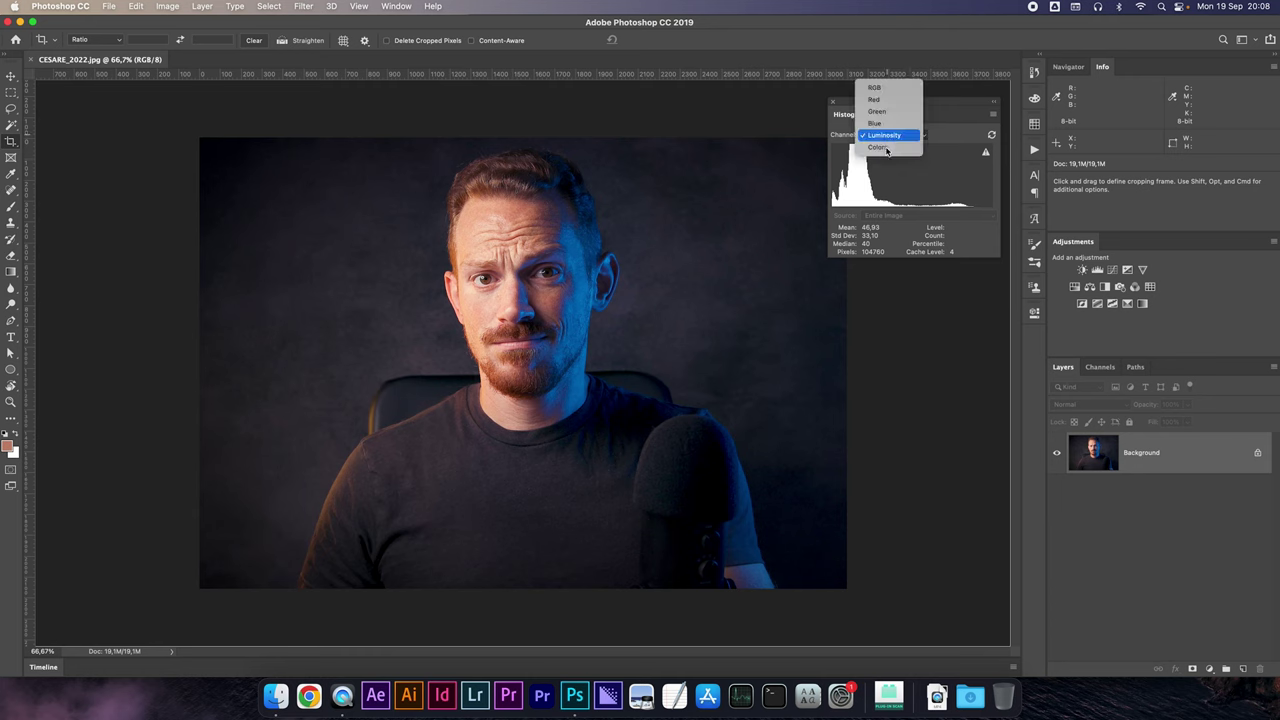
click(880, 149)
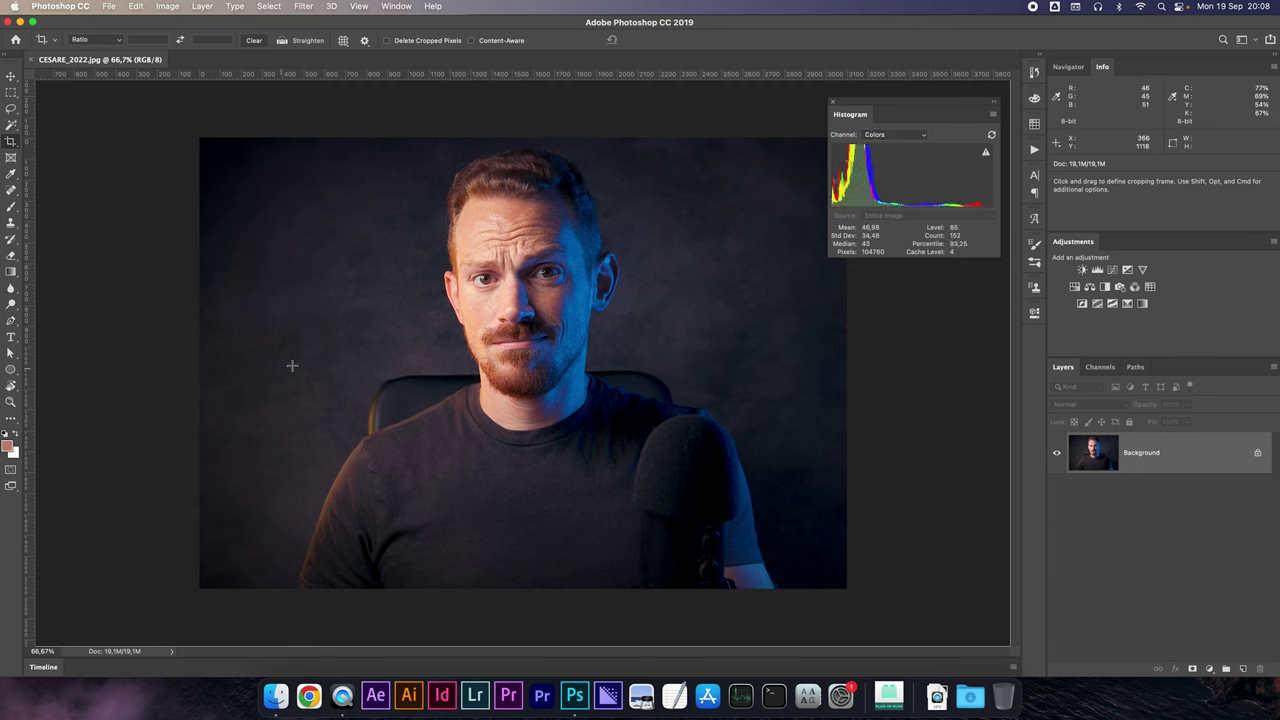
Step: Crop the portrait tightly to the face at about 543 px high, and shift the layer slightly down within the cropped frame
drag(455, 235, 509, 350)
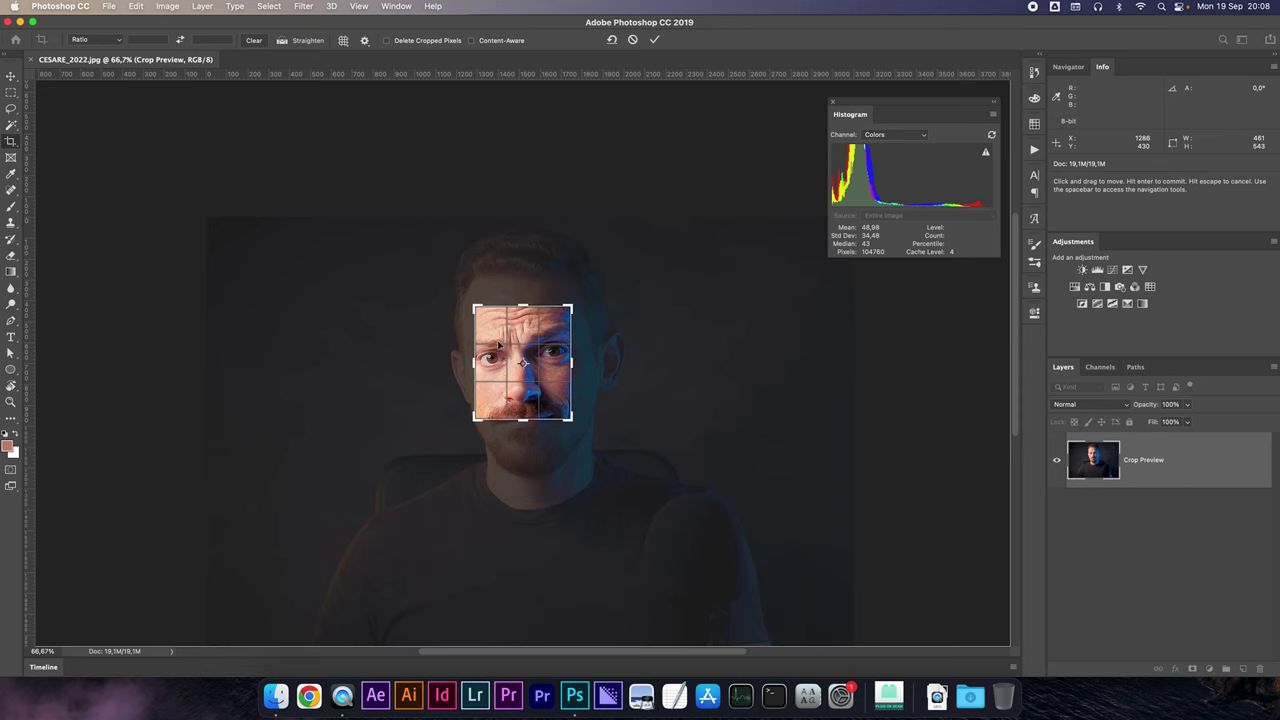
drag(474, 360, 474, 360)
drag(573, 362, 576, 362)
double_click(530, 356)
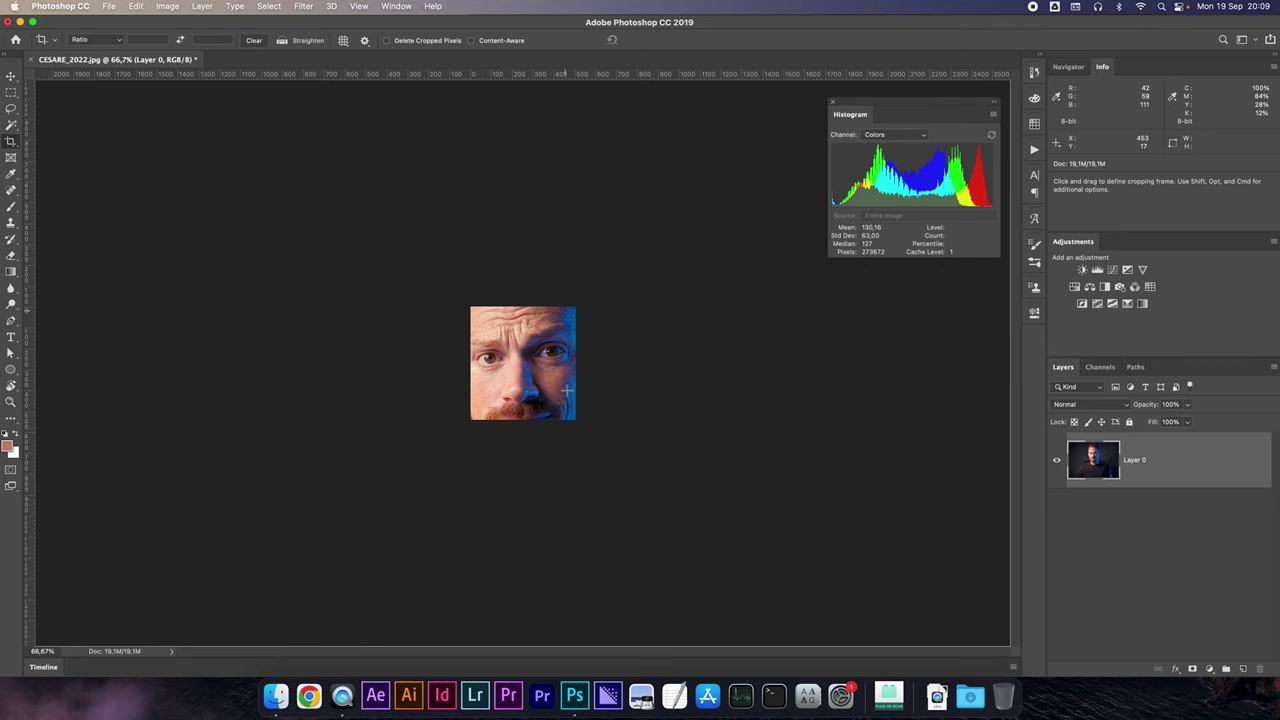
key(v)
drag(541, 381, 545, 392)
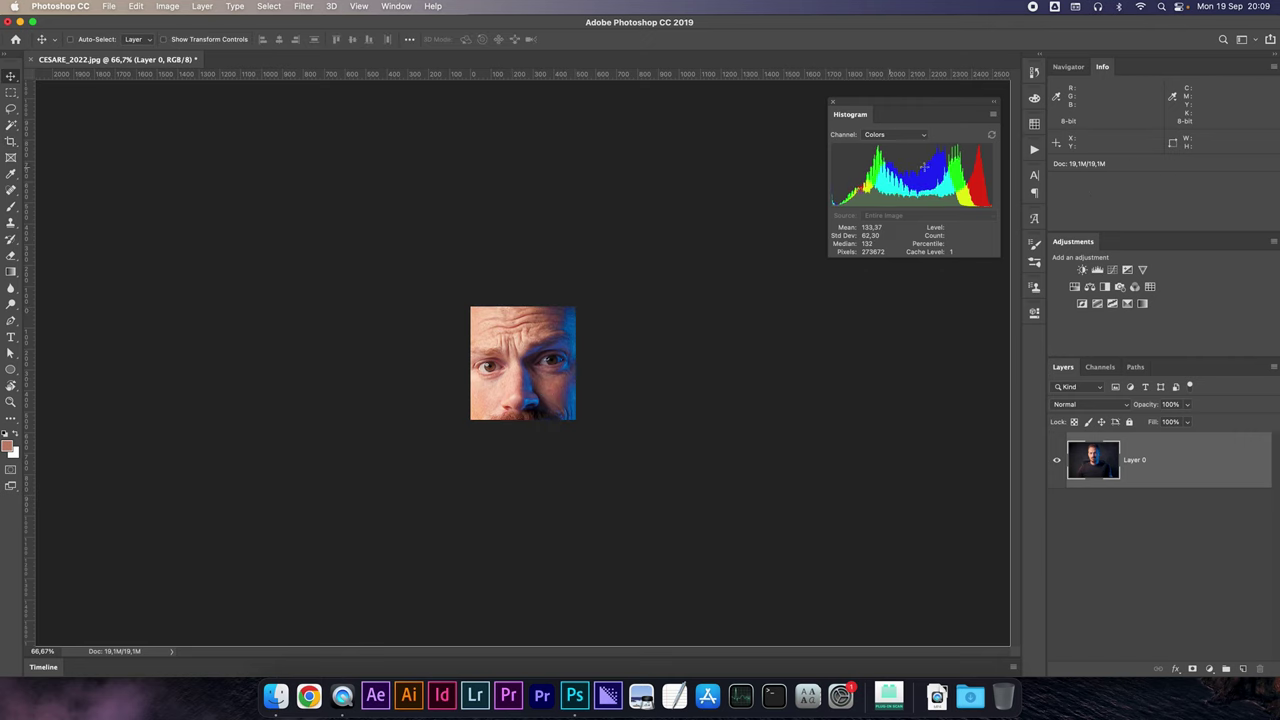